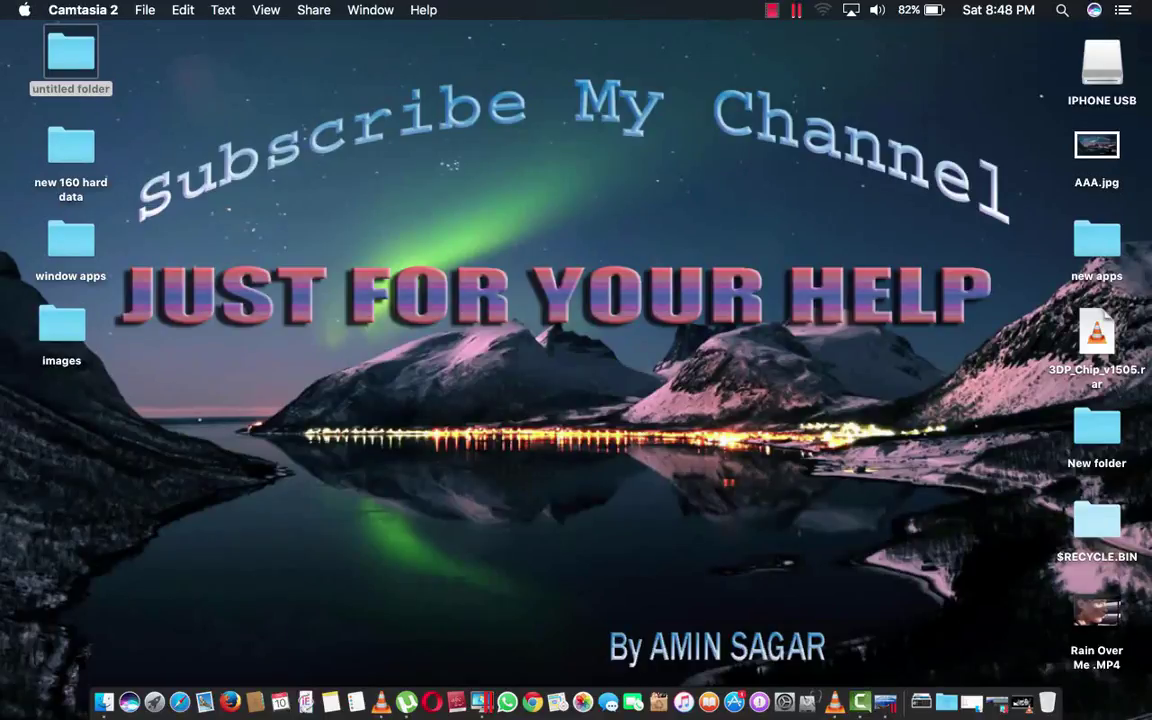
# Step: Switch to the Windows desktop, move the 3DP Chip archive to the centre, and open it in WinRAR
pyautogui.hotkey('ctrl', 'Right')
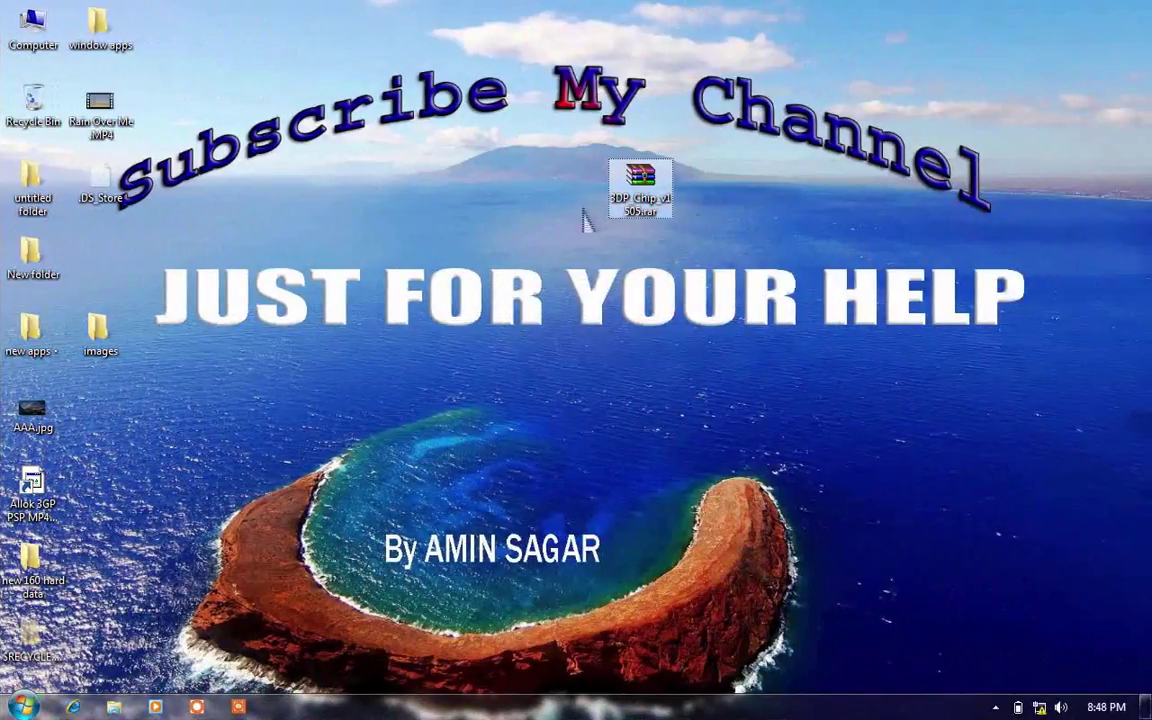
pyautogui.moveTo(510, 160); pyautogui.dragTo(735, 230)
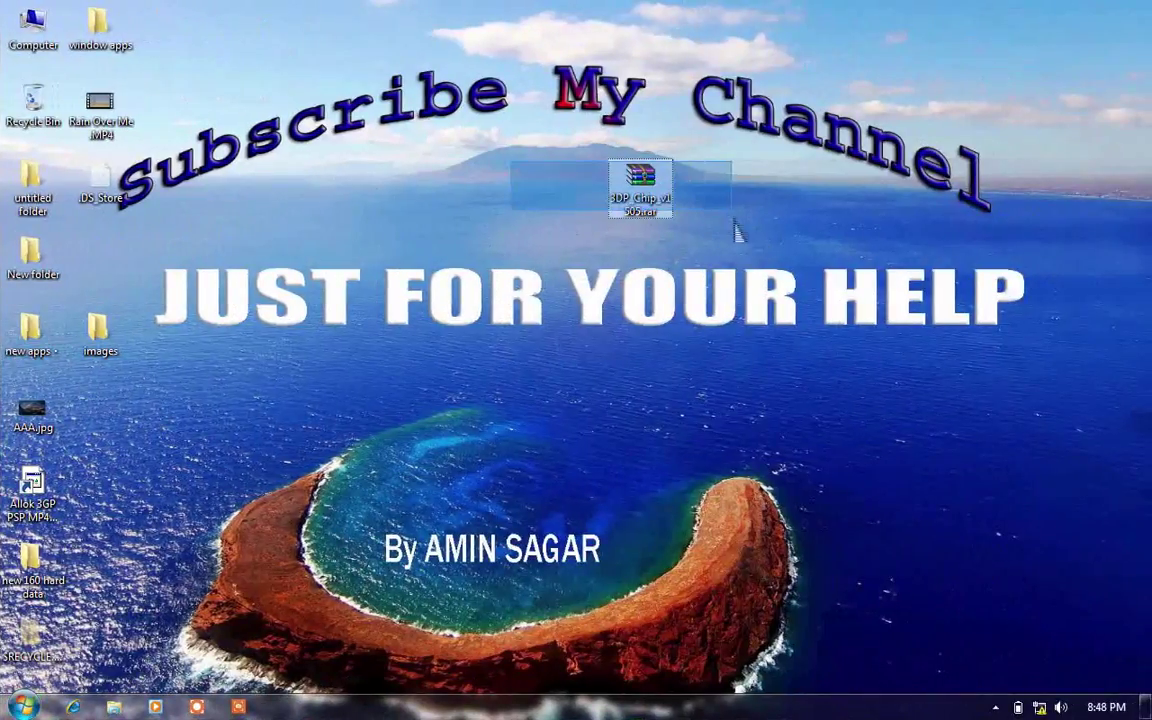
pyautogui.moveTo(630, 185)
pyautogui.mouseDown()
pyautogui.moveTo(162, 497)
pyautogui.moveTo(610, 440)
pyautogui.mouseUp()
pyautogui.moveTo(579, 375)
pyautogui.mouseDown()
pyautogui.moveTo(715, 463)
pyautogui.moveTo(689, 477)
pyautogui.mouseUp()
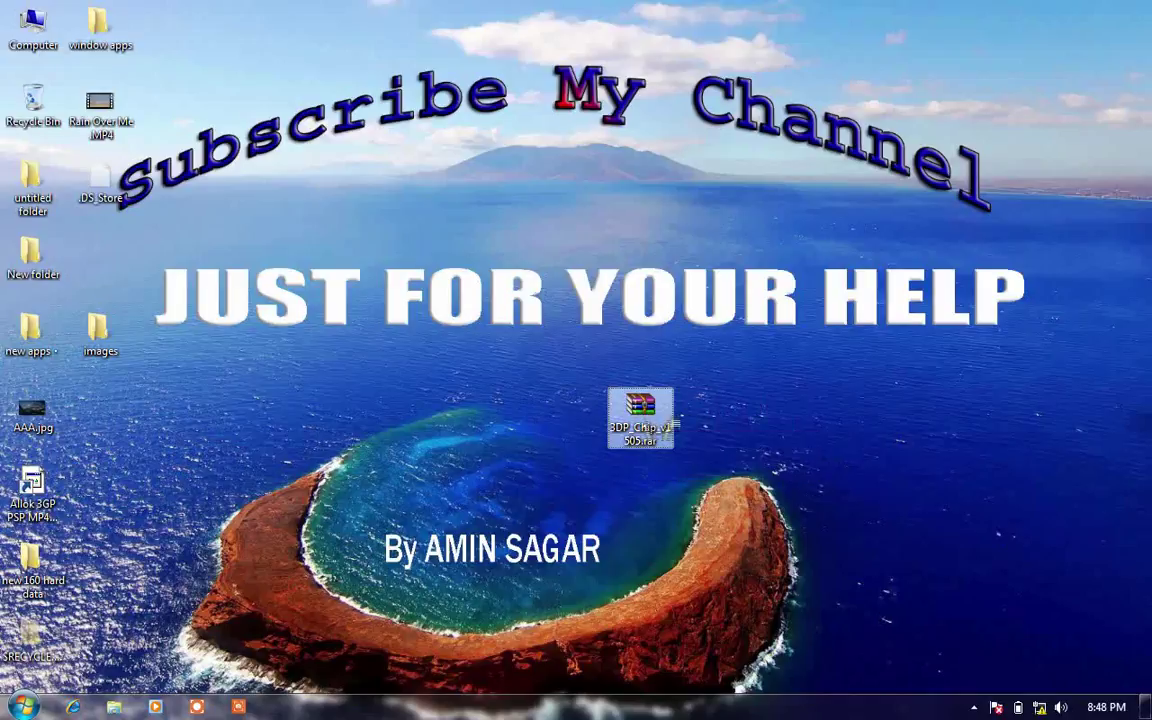
pyautogui.doubleClick(671, 426)
# Step: Run the 3DP Chip setup program from the archive and approve the UAC prompt
pyautogui.press('Down')
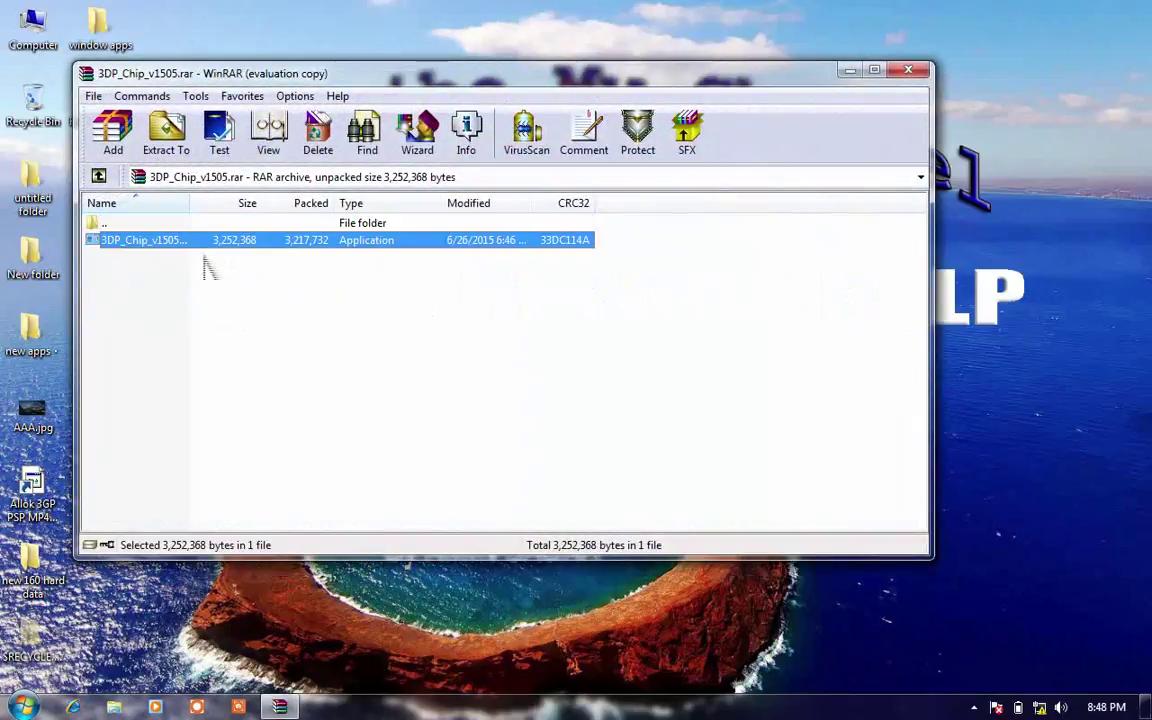
pyautogui.doubleClick(160, 240)
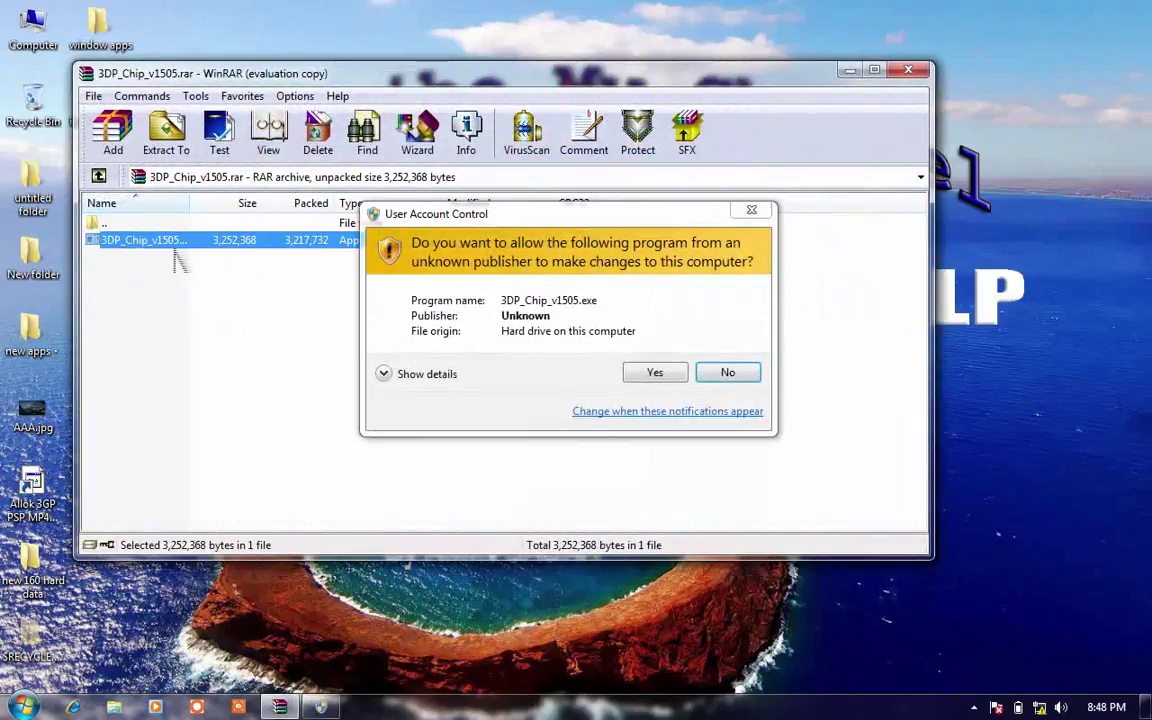
pyautogui.click(653, 373)
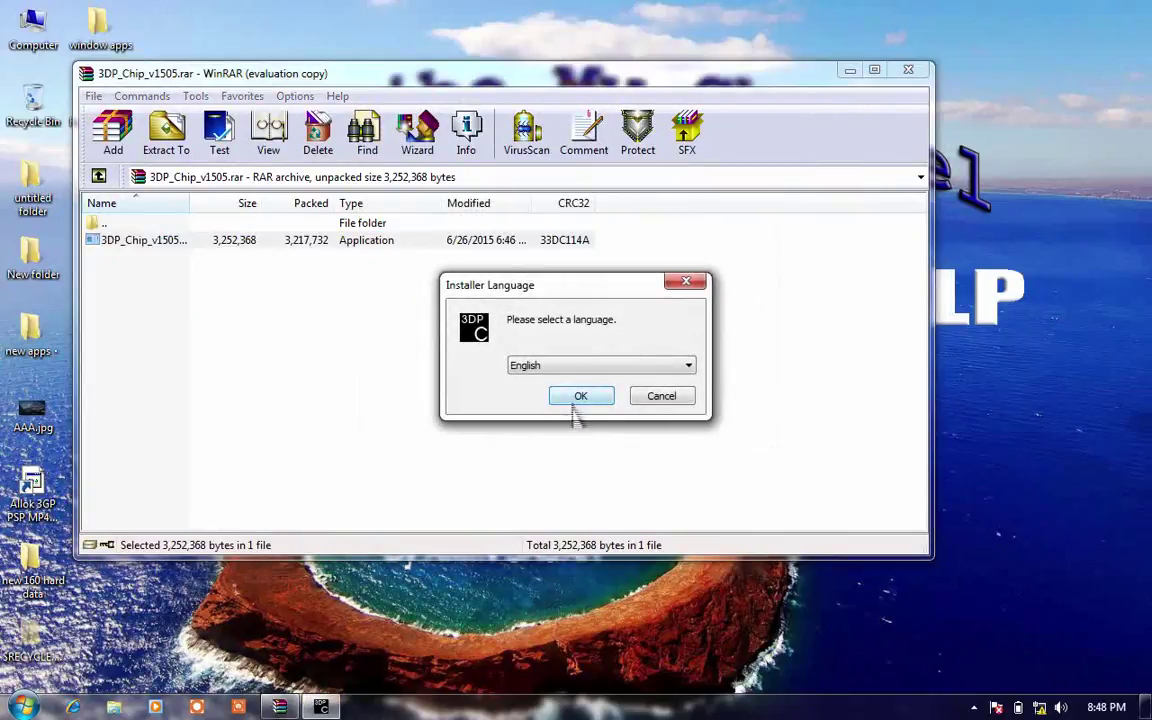
# Step: Keep English as the installer language, confirm it, and minimize the WinRAR window
pyautogui.click(578, 364)
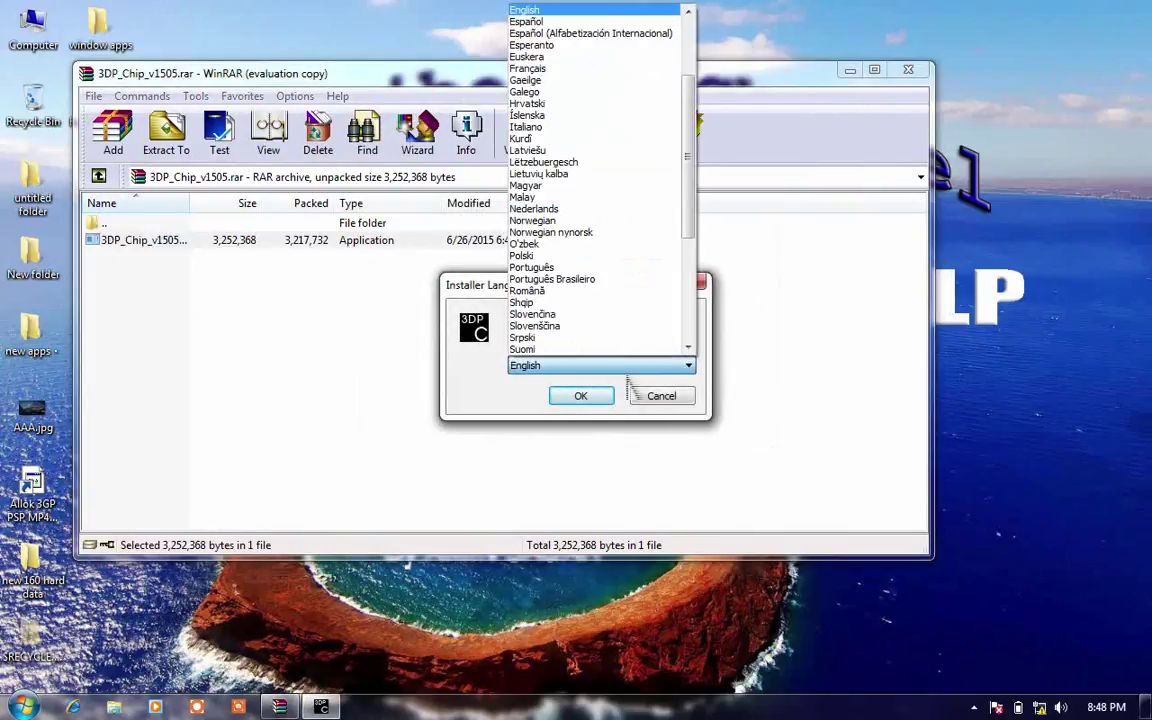
pyautogui.click(628, 378)
pyautogui.click(688, 366)
pyautogui.click(495, 437)
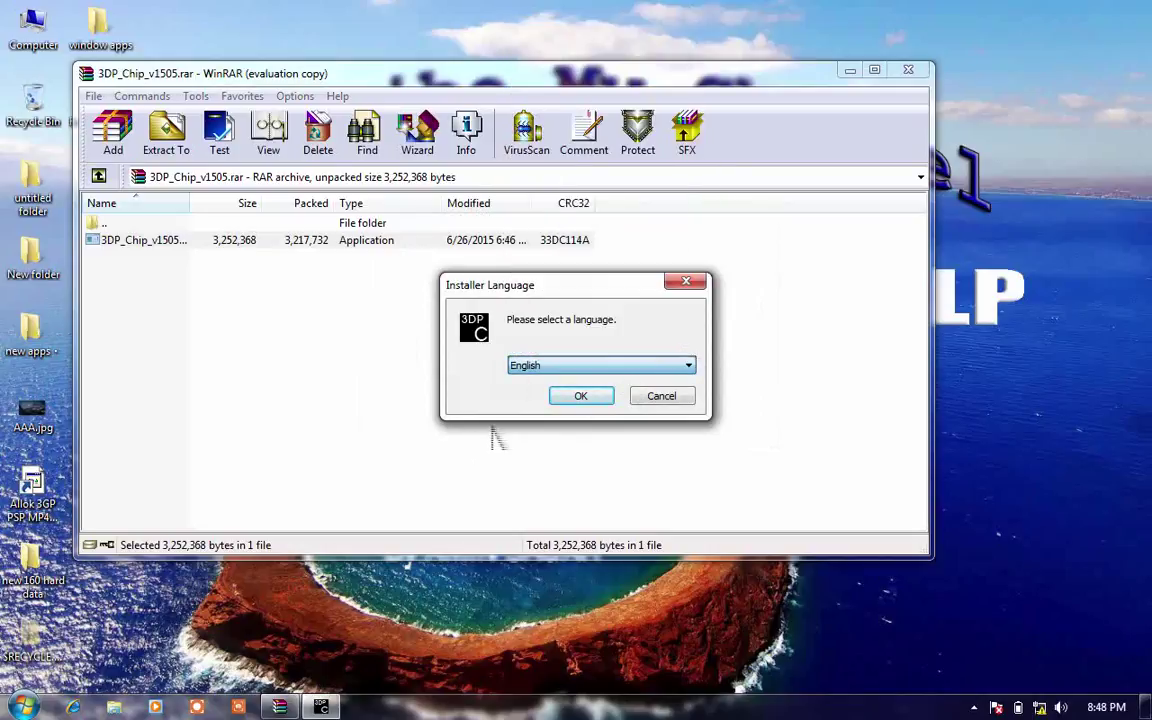
pyautogui.click(588, 400)
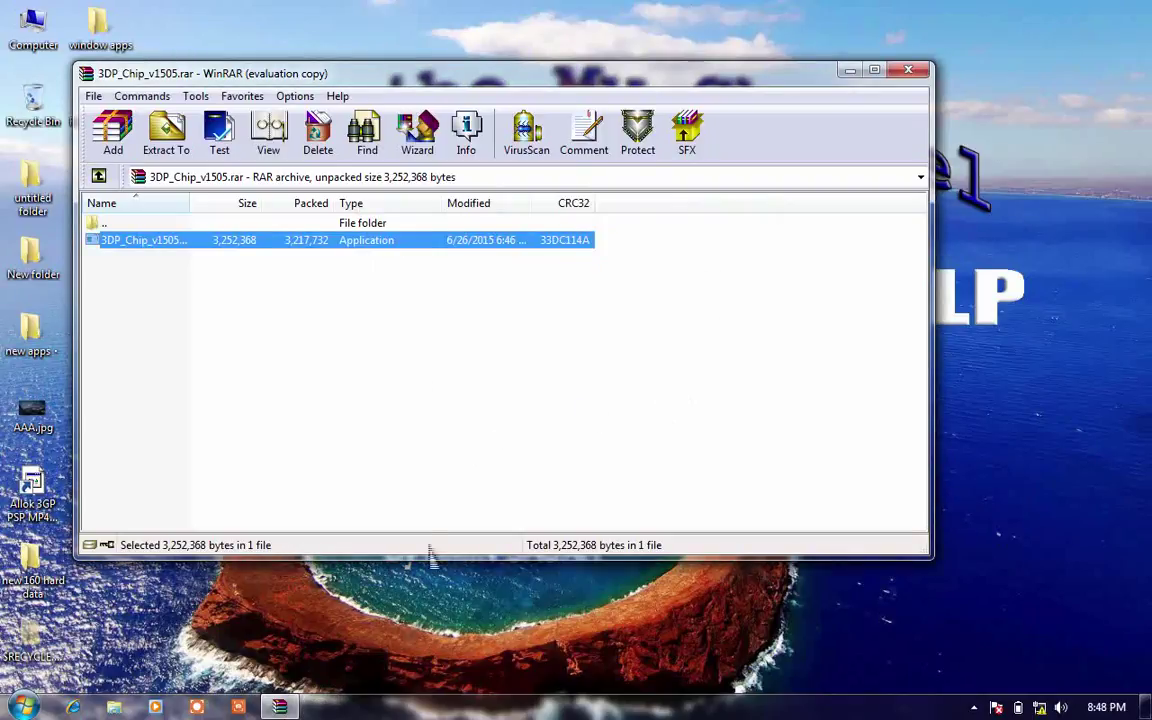
pyautogui.click(850, 70)
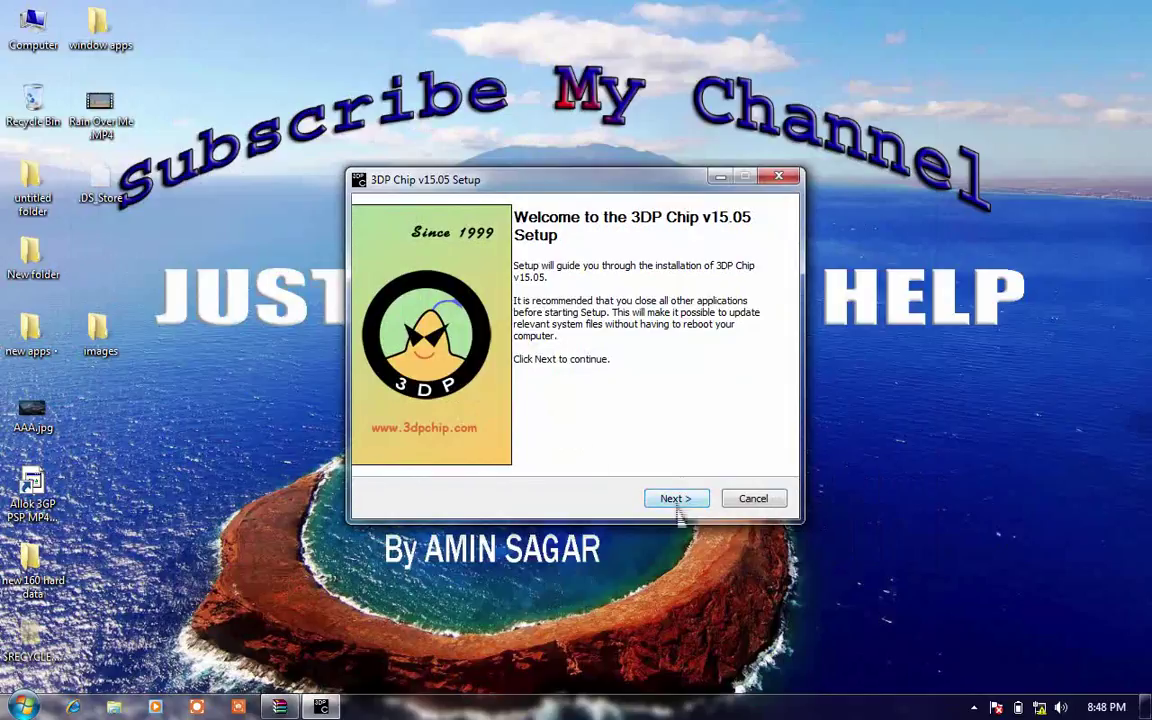
# Step: Accept the license, exclude the nProtect AVS3.0 add-on, and keep the default install location
pyautogui.click(677, 505)
pyautogui.click(677, 505)
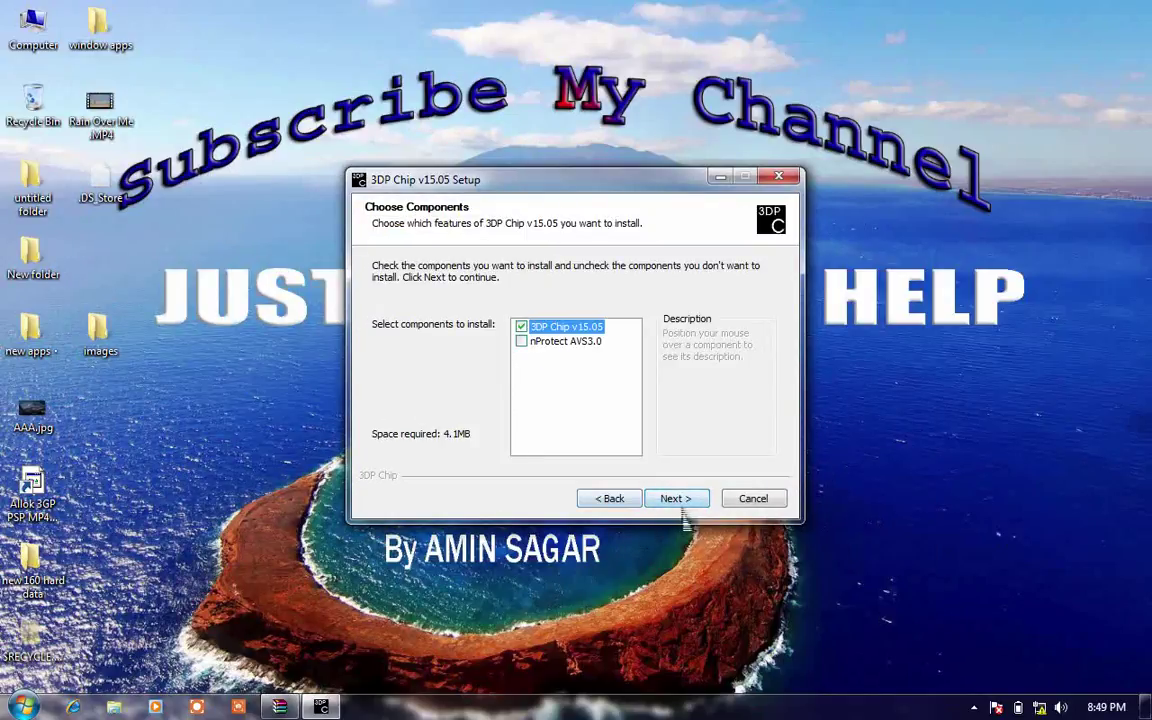
pyautogui.click(521, 341)
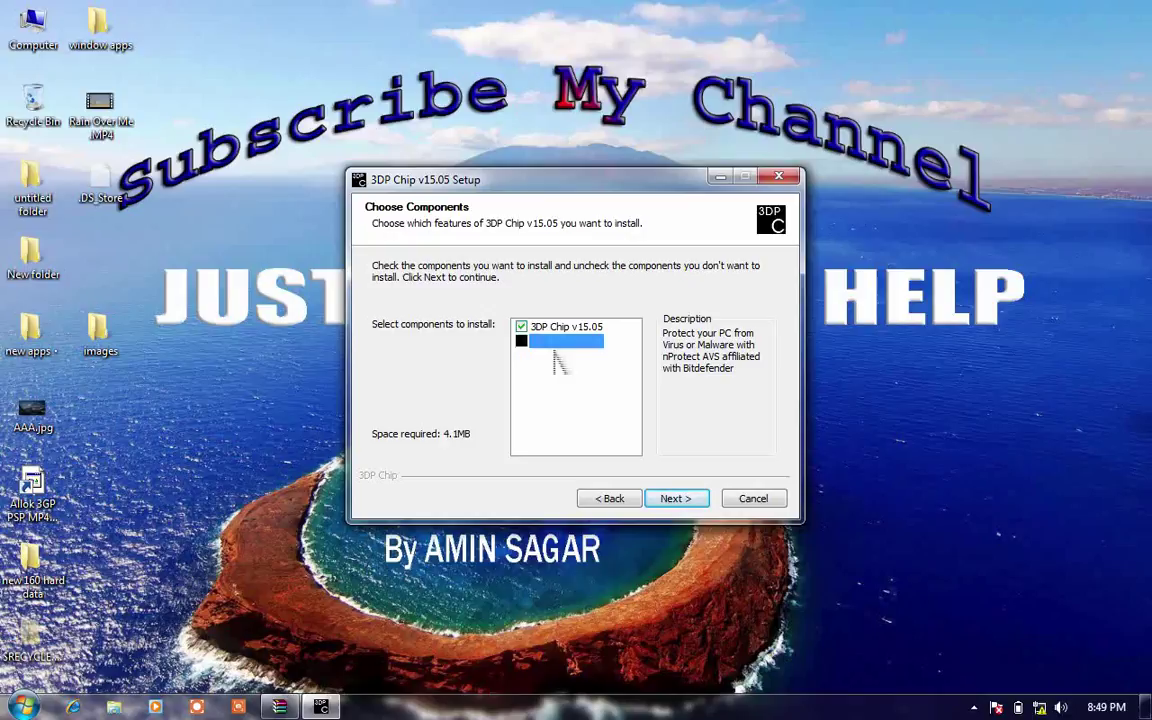
pyautogui.click(521, 341)
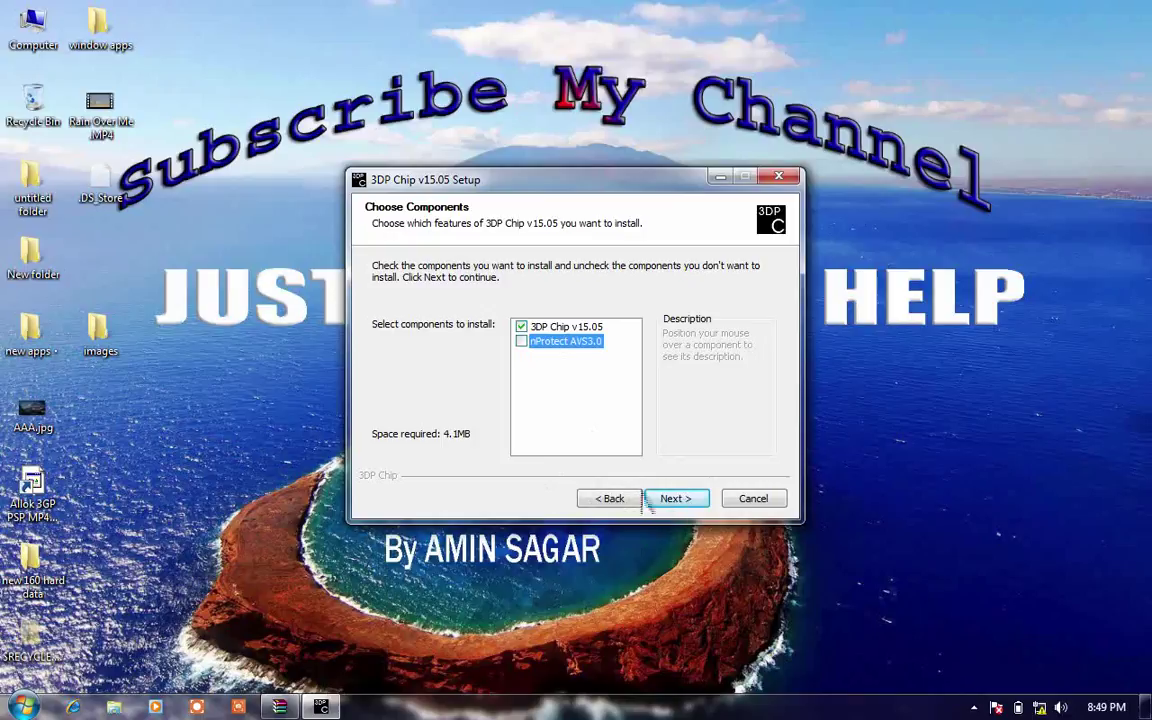
pyautogui.click(670, 500)
pyautogui.click(676, 500)
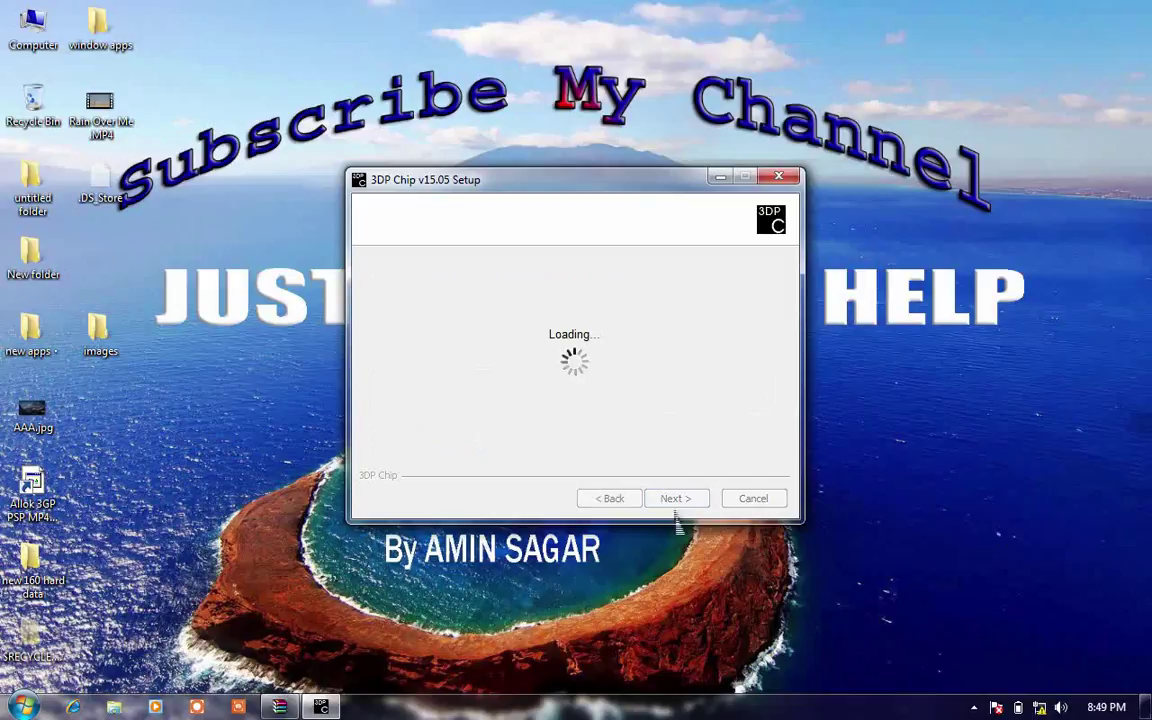
# Step: Start the VLC playlist video on the Mac desktop, then begin installing 3DP Chip
pyautogui.hotkey('ctrl', 'Left')
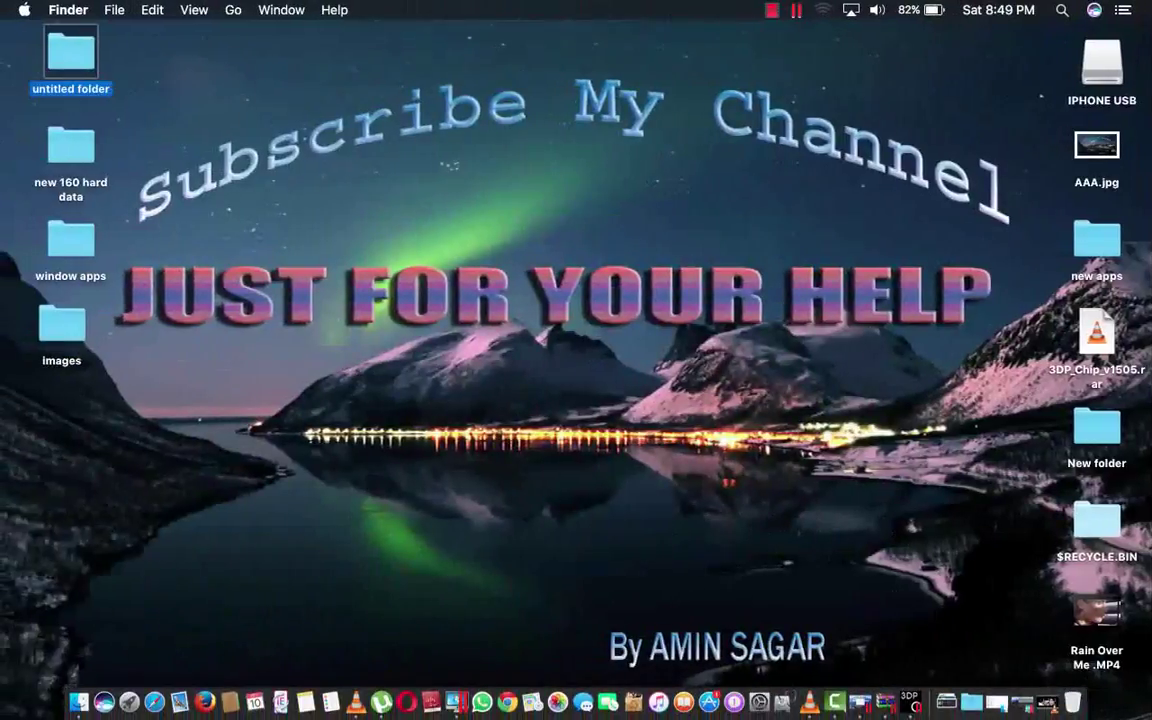
pyautogui.click(1076, 690)
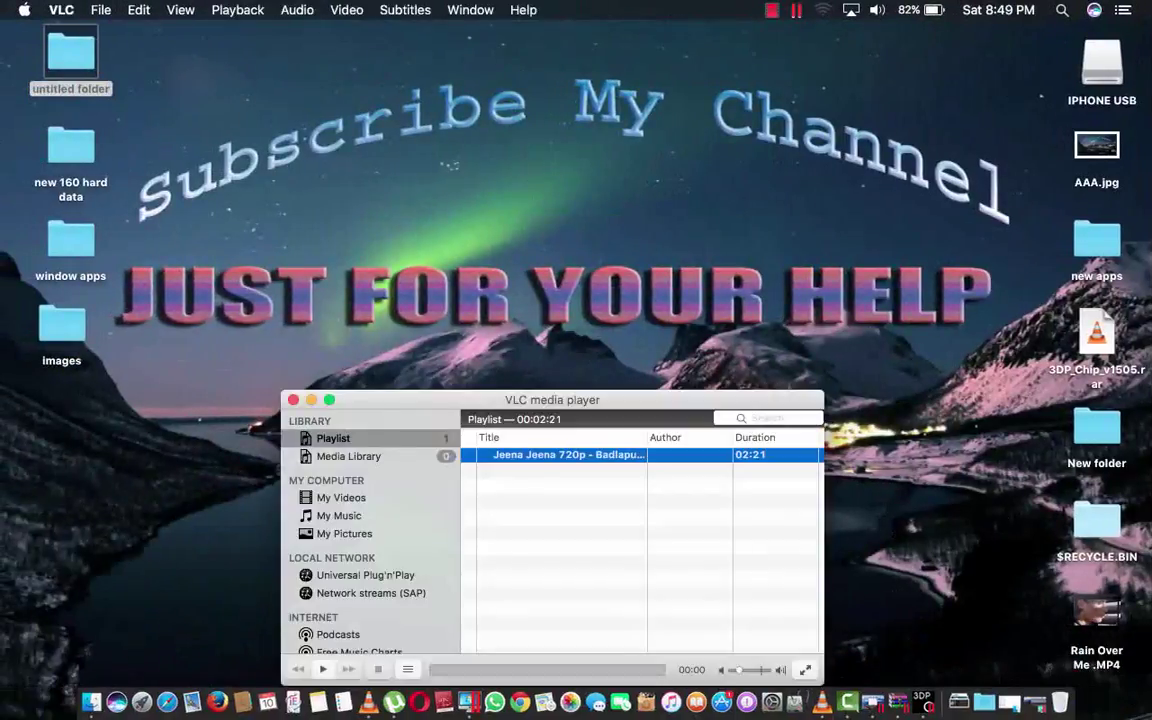
pyautogui.press('space')
pyautogui.hotkey('ctrl', 'Right')
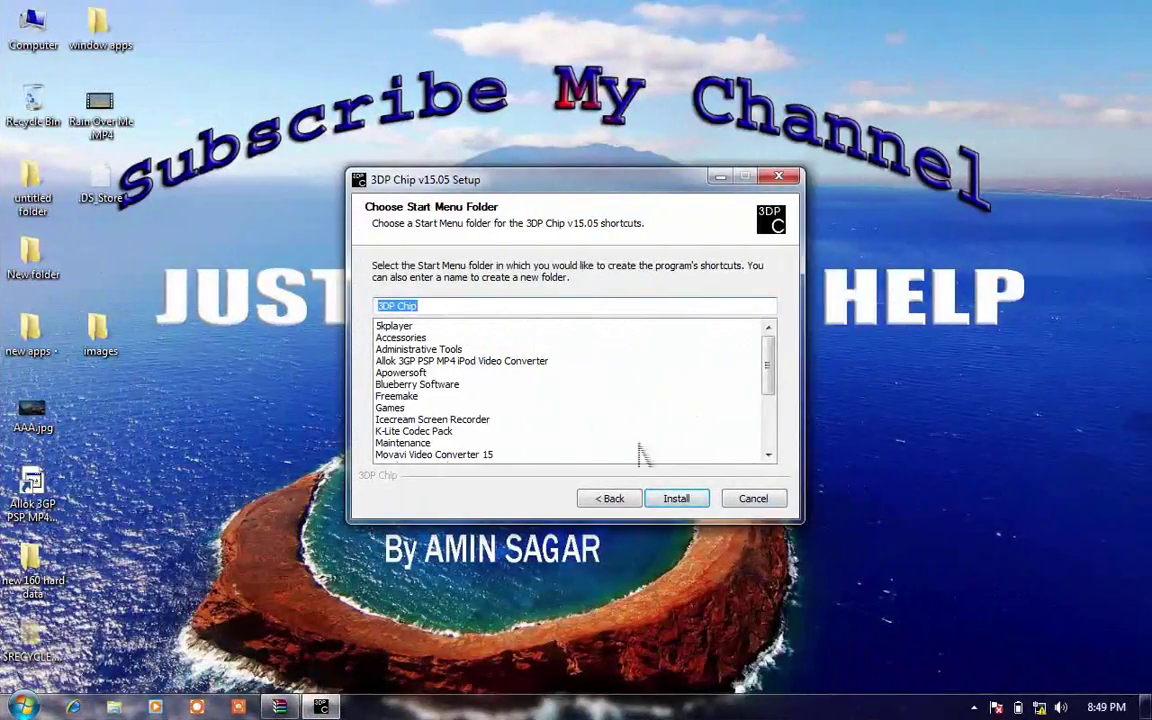
pyautogui.click(684, 499)
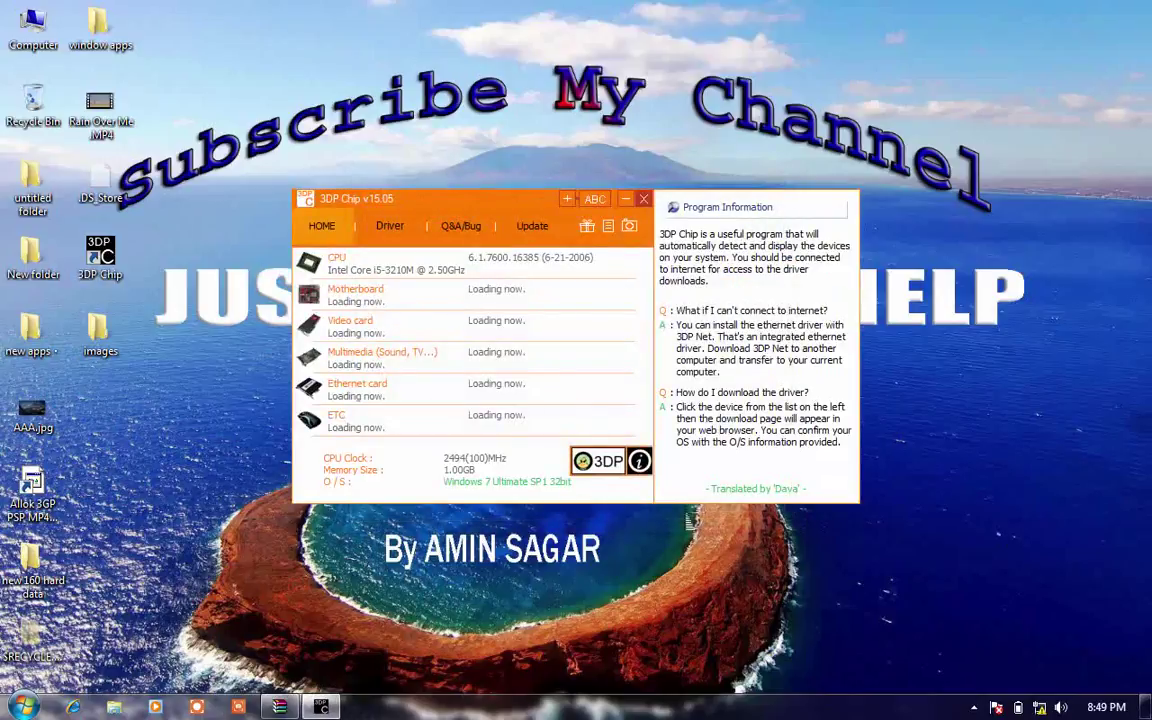
# Step: Move the 3DP Chip window up-right, try the backup and motherboard driver links, and dismiss the error
pyautogui.moveTo(824, 216)
pyautogui.mouseDown()
pyautogui.moveTo(925, 183)
pyautogui.moveTo(925, 157)
pyautogui.mouseUp()
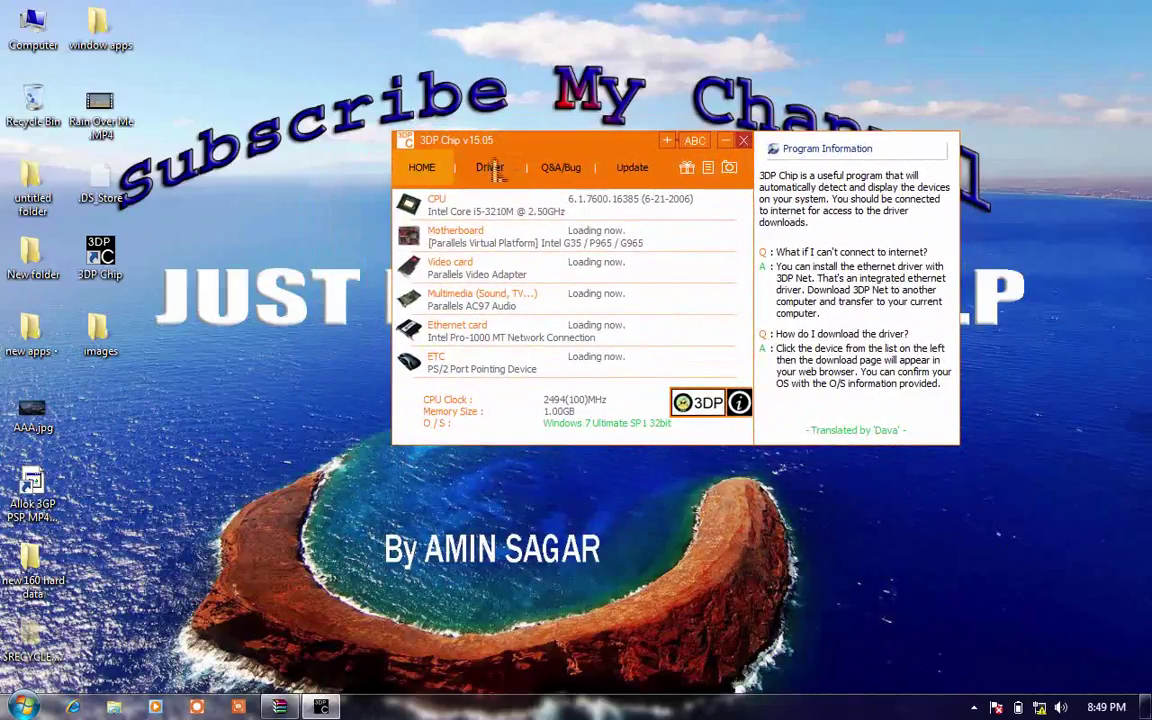
pyautogui.click(437, 163)
pyautogui.click(451, 221)
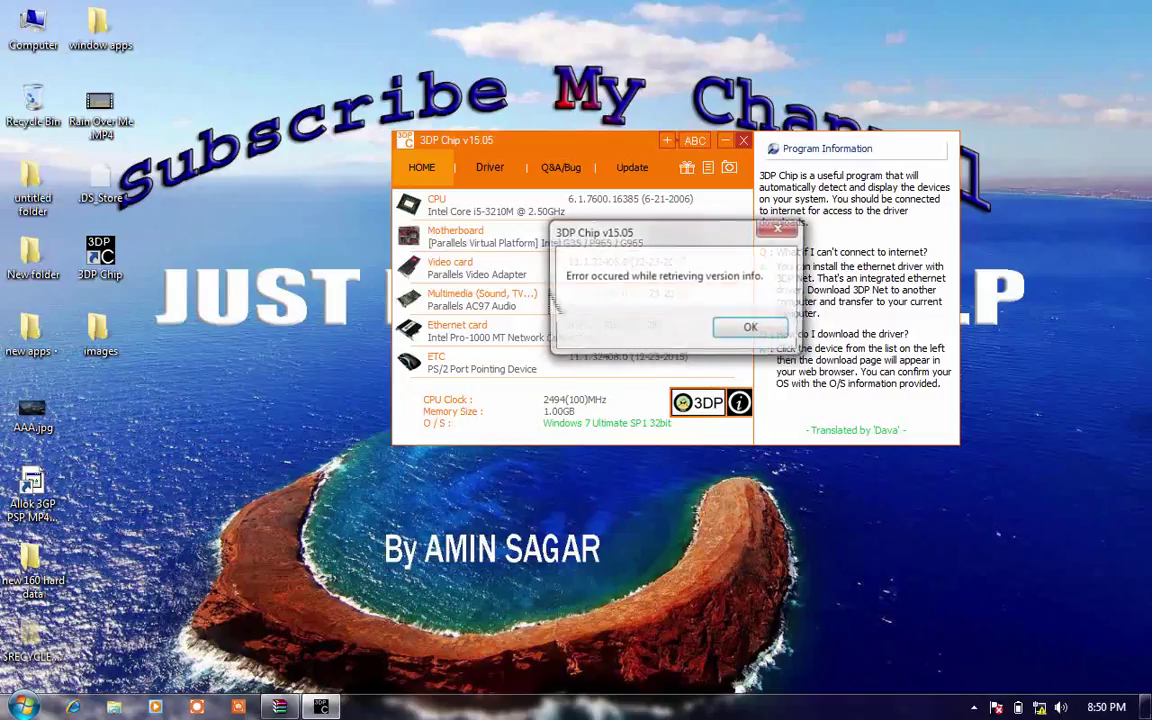
pyautogui.click(750, 328)
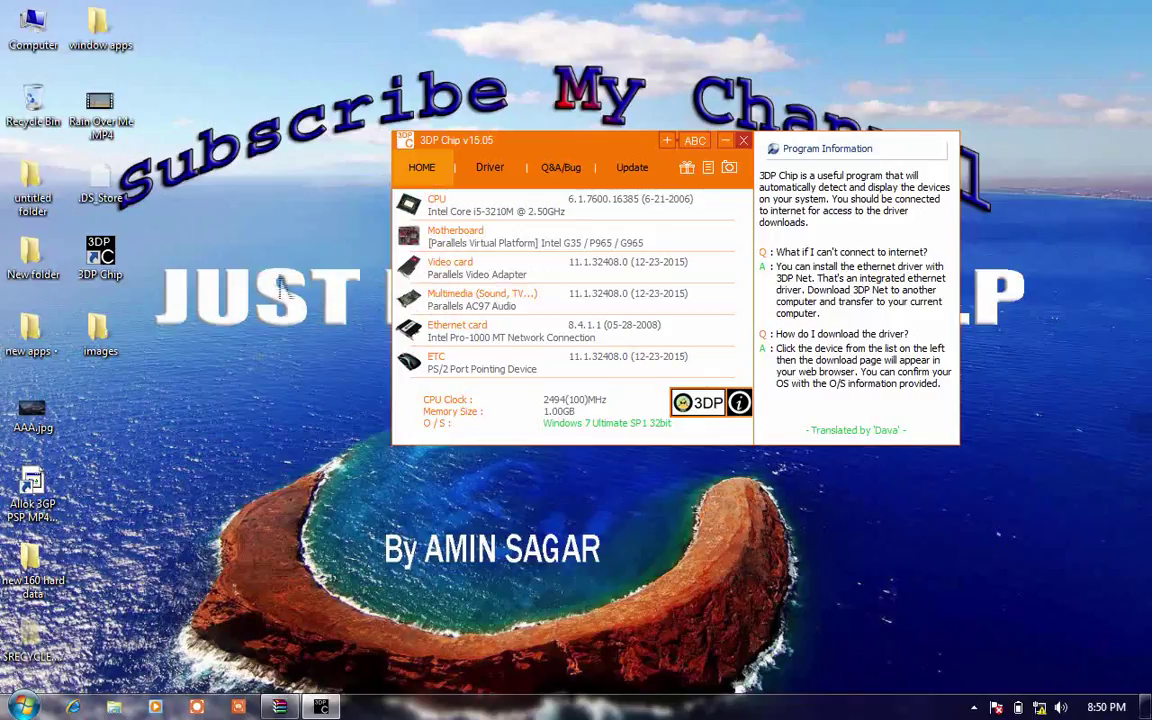
# Step: Refresh the desktop and open the video card's driver download page from 3DP Chip
pyautogui.rightClick(281, 229)
pyautogui.click(310, 257)
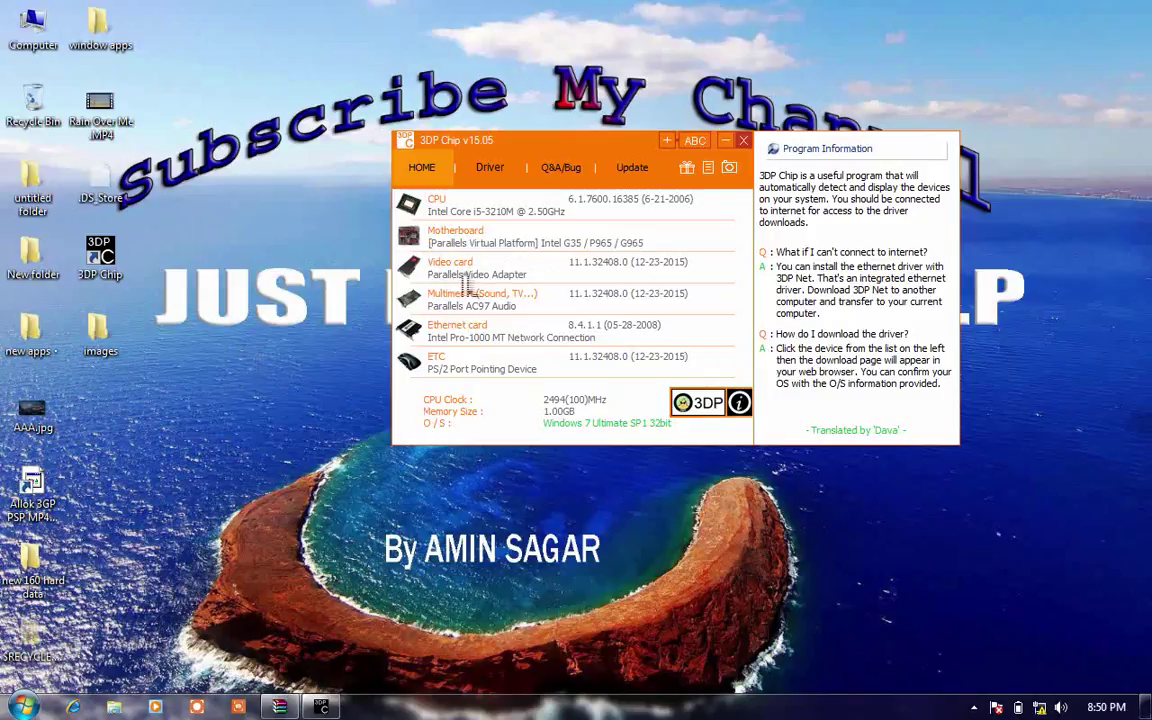
pyautogui.click(420, 262)
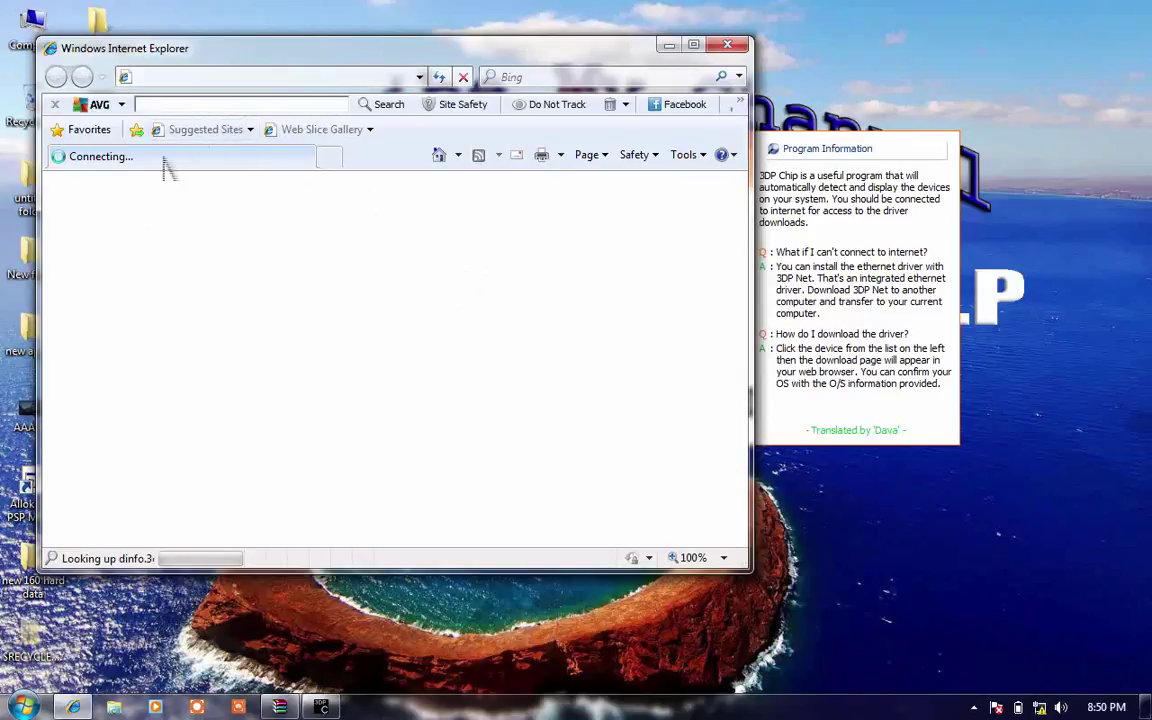
# Step: Repeatedly refresh the desktop while the driver page tries to load
pyautogui.rightClick(1036, 22)
pyautogui.click(1060, 76)
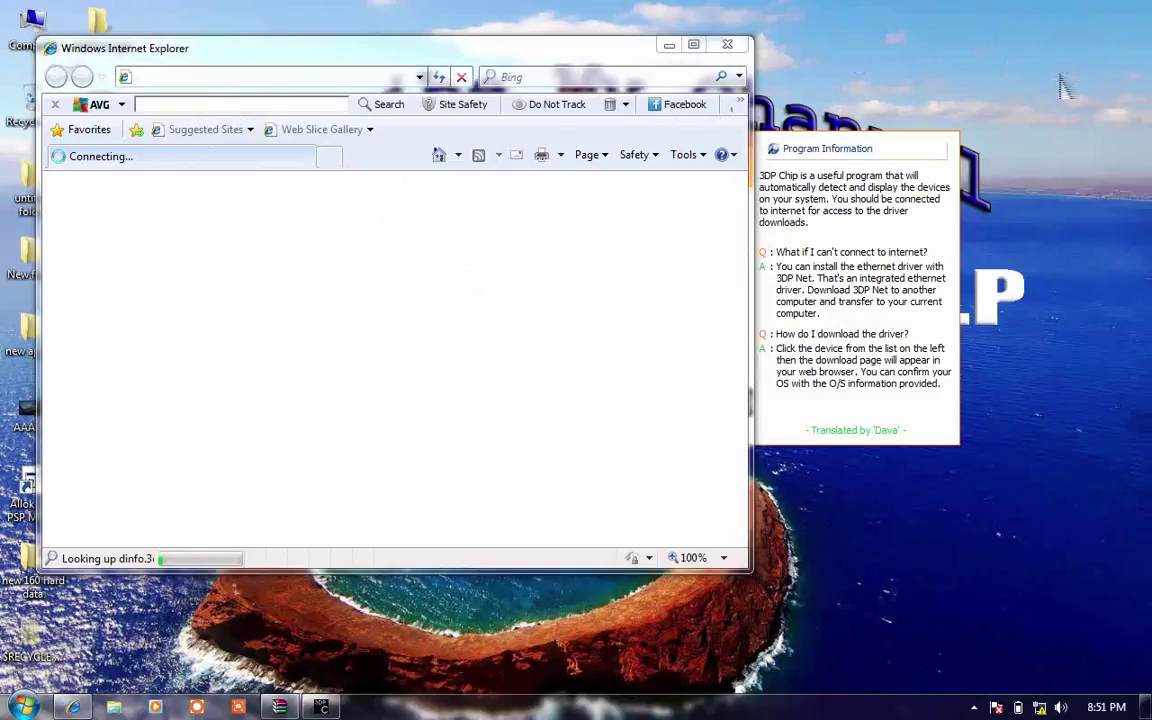
pyautogui.rightClick(1065, 72)
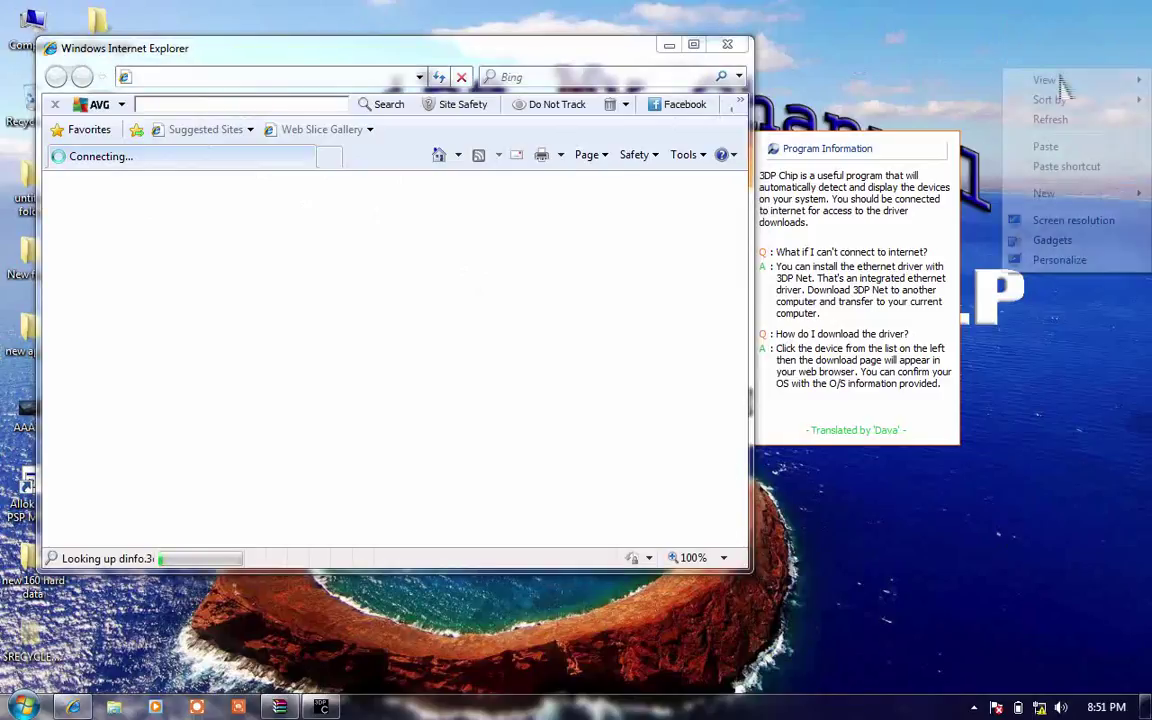
pyautogui.click(1072, 143)
pyautogui.rightClick(1069, 132)
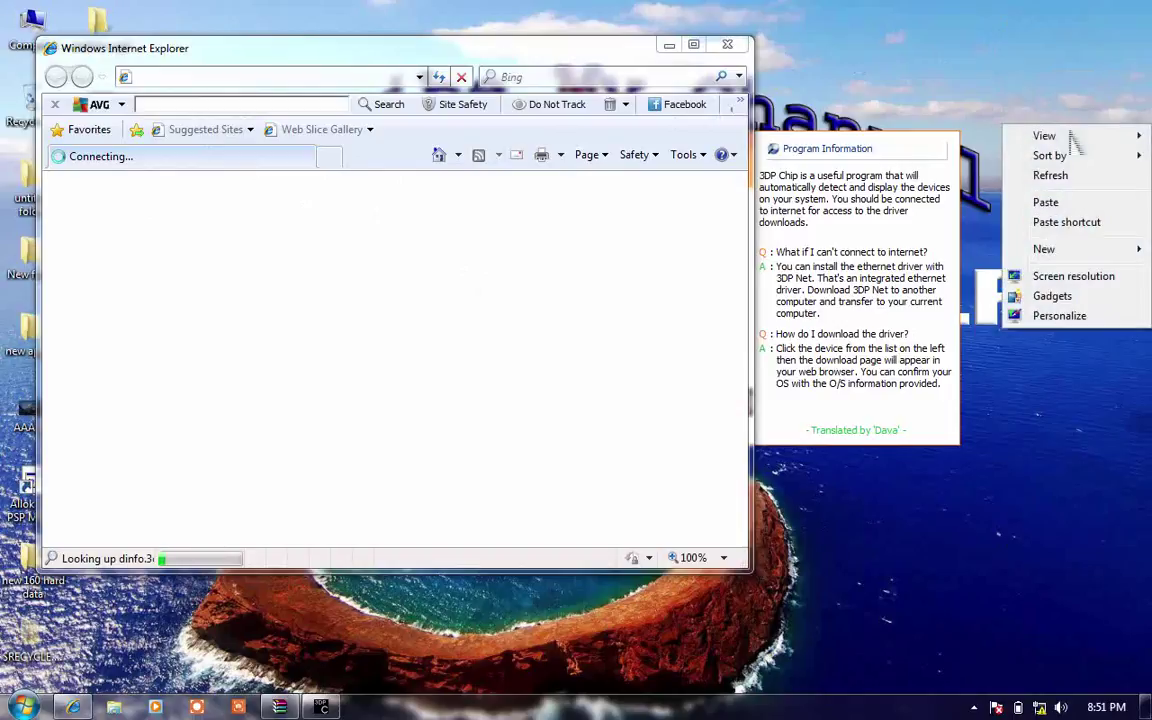
pyautogui.click(1056, 185)
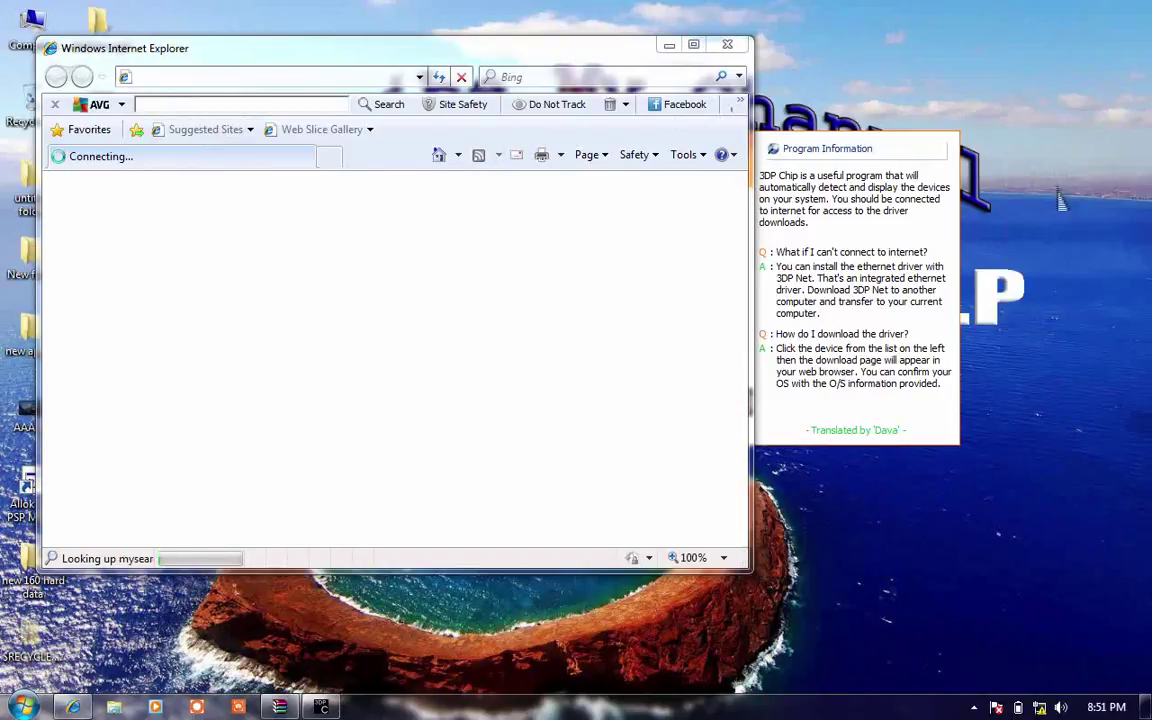
pyautogui.rightClick(1060, 198)
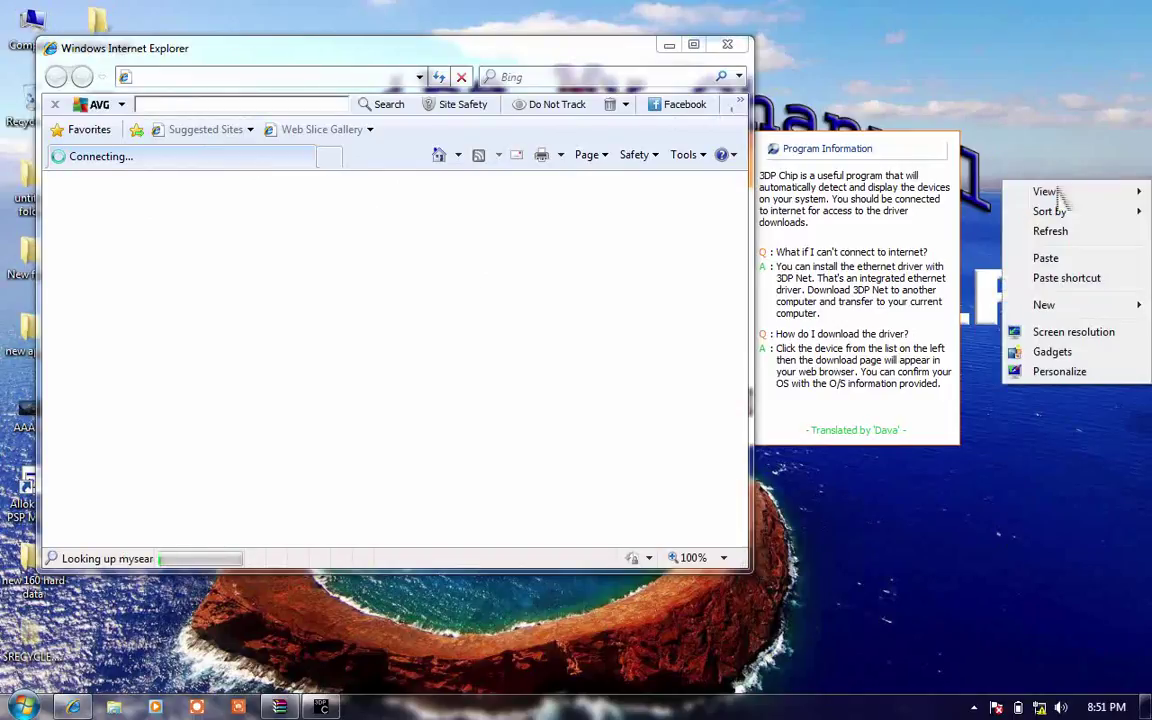
pyautogui.click(1068, 244)
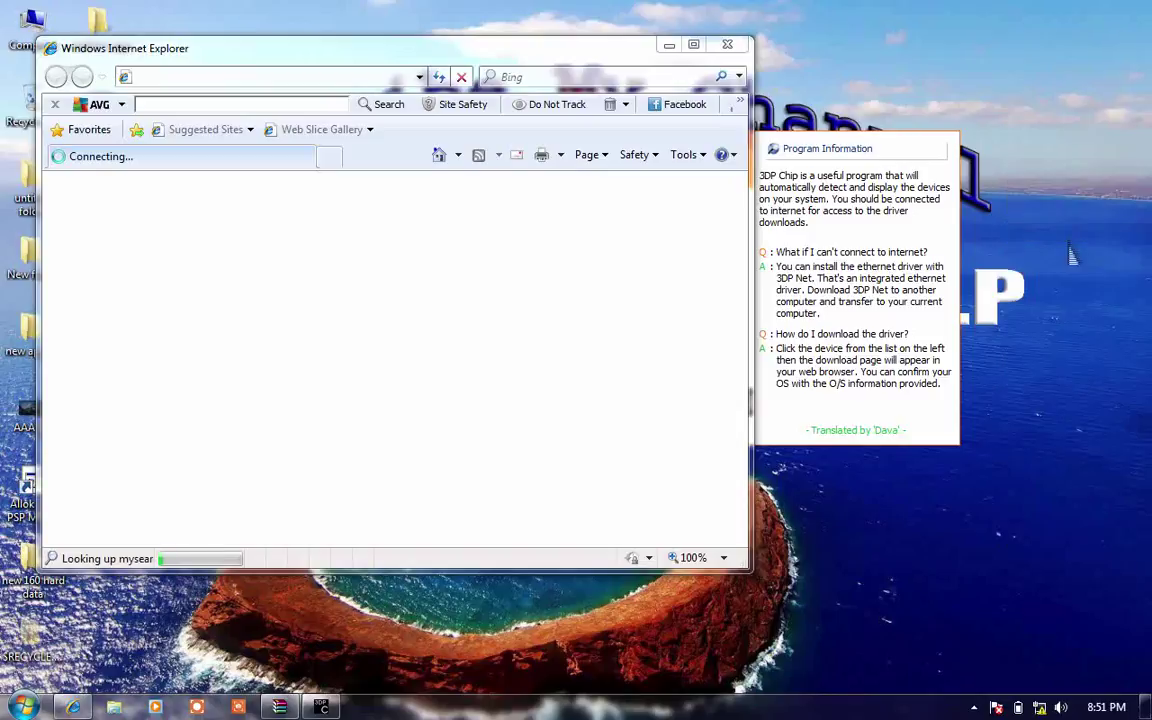
pyautogui.rightClick(1004, 230)
pyautogui.click(1010, 287)
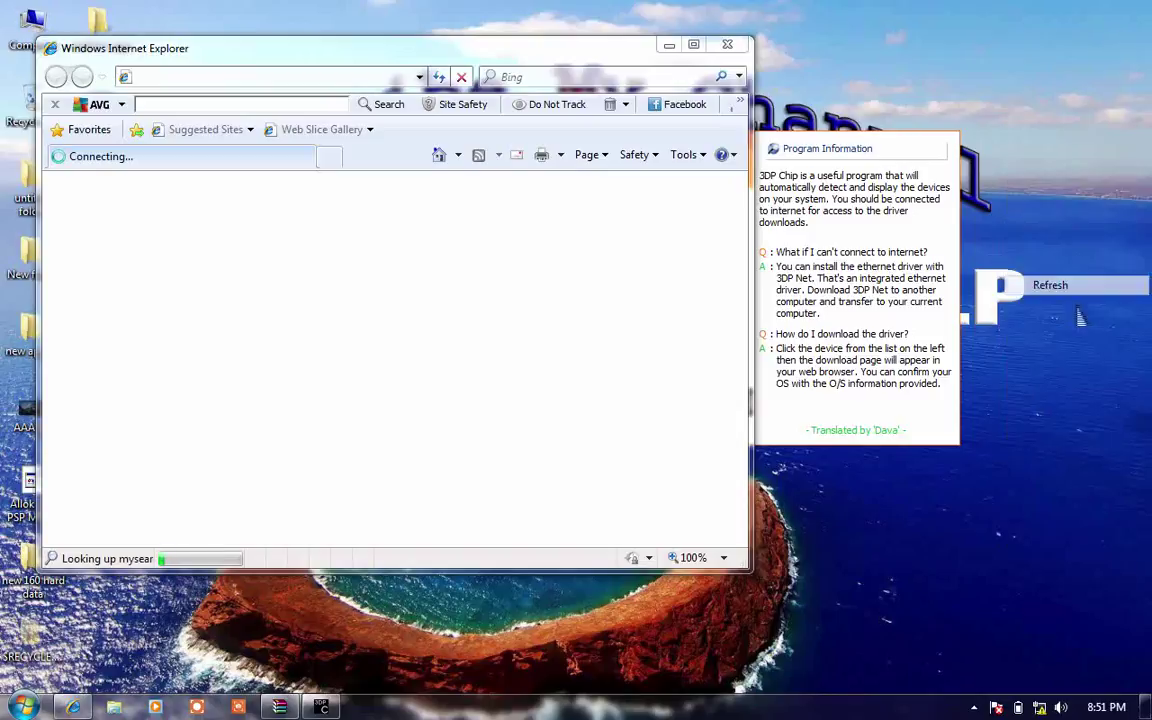
pyautogui.rightClick(1003, 272)
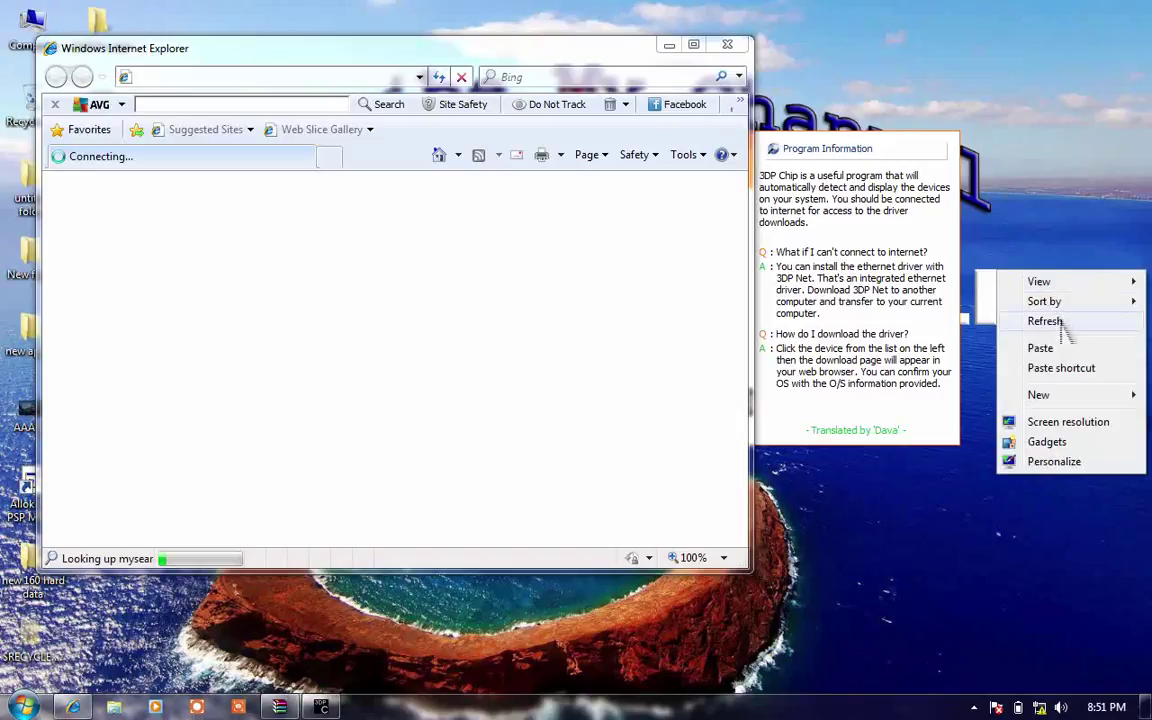
pyautogui.click(1058, 320)
pyautogui.rightClick(1062, 329)
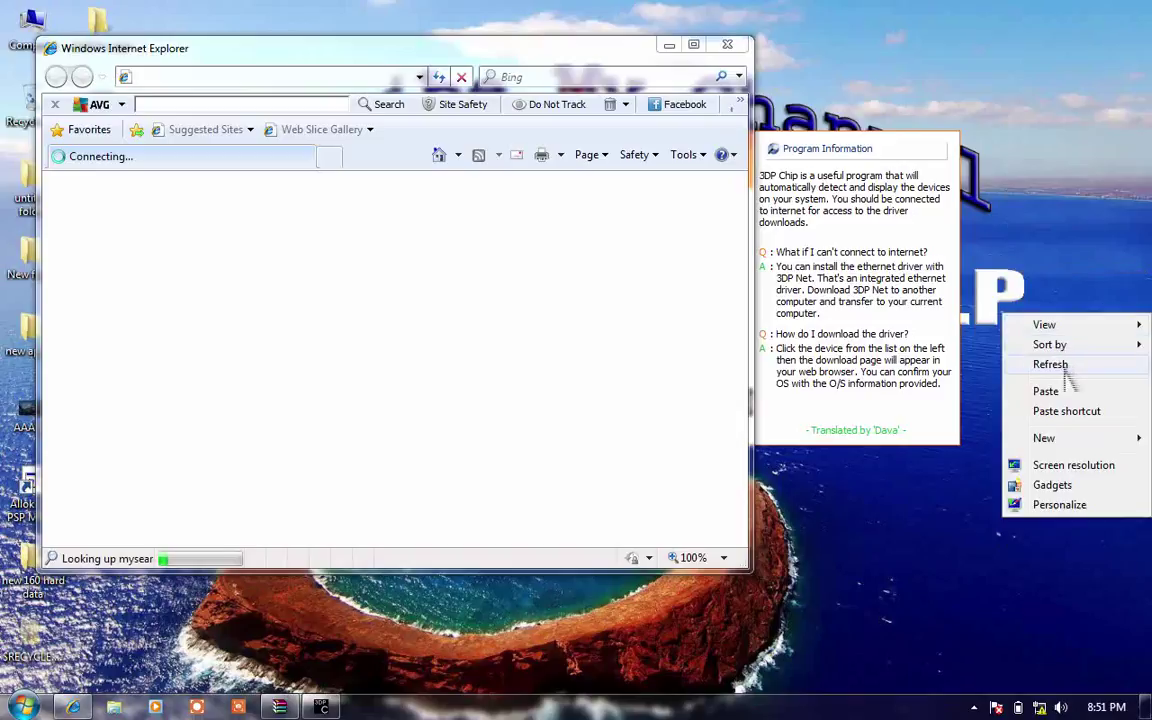
pyautogui.click(1064, 366)
pyautogui.rightClick(1060, 362)
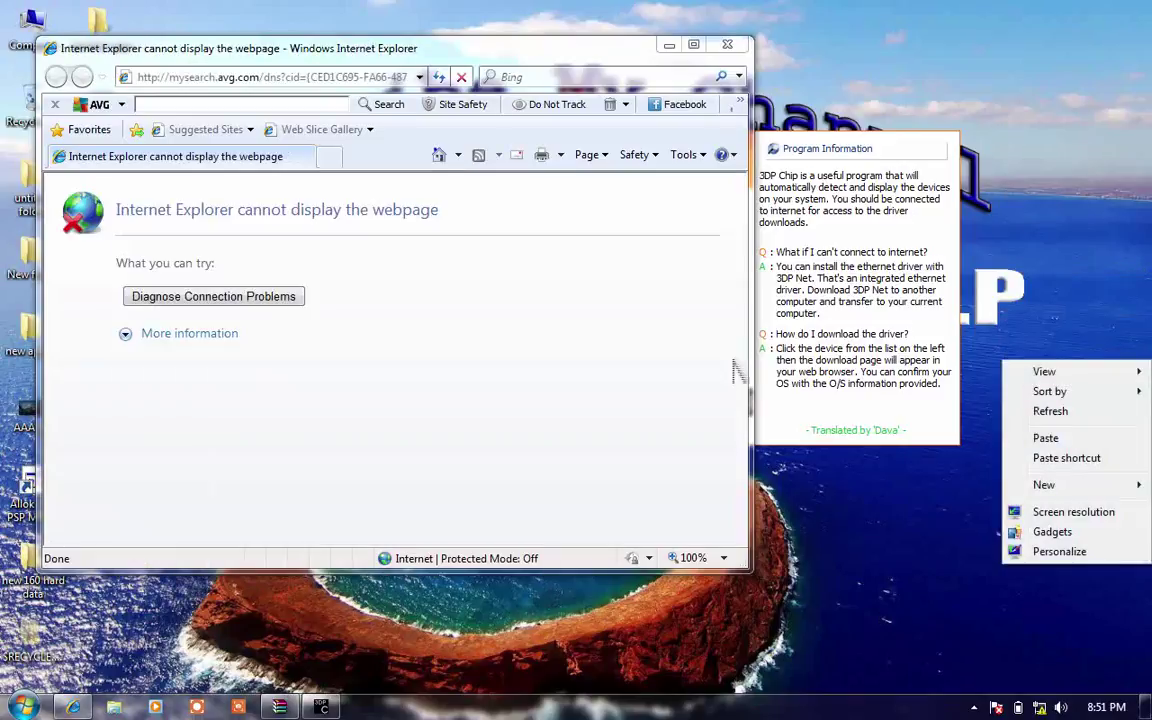
pyautogui.click(591, 542)
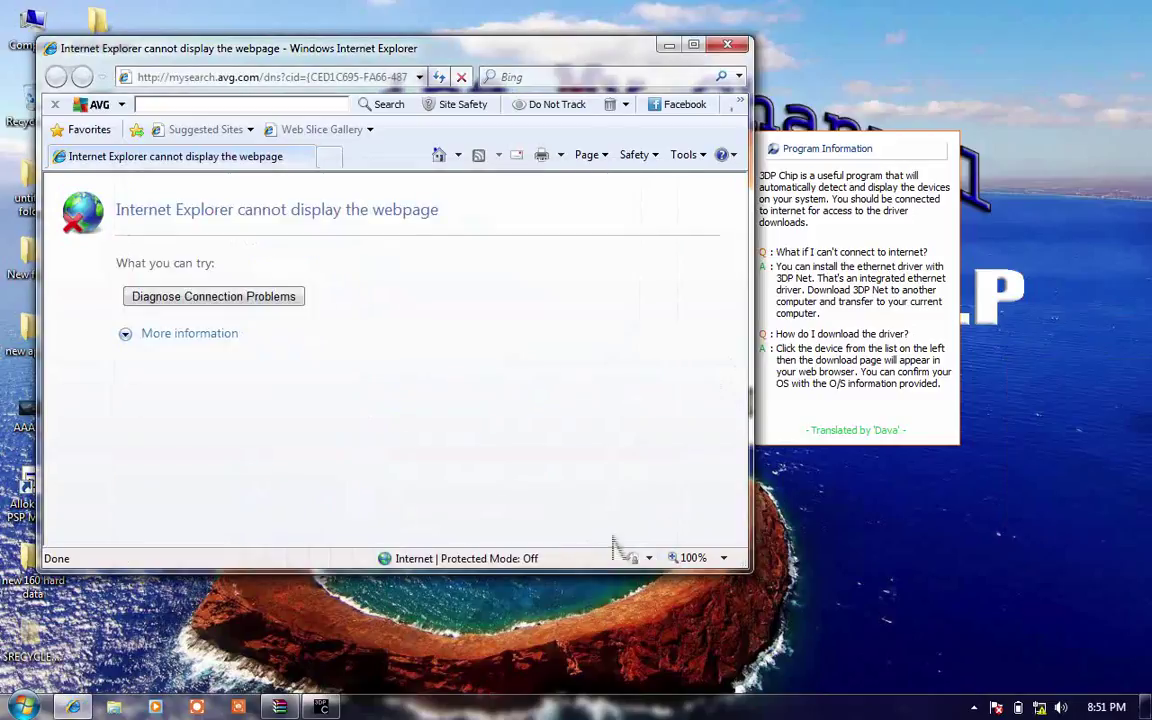
pyautogui.rightClick(1030, 290)
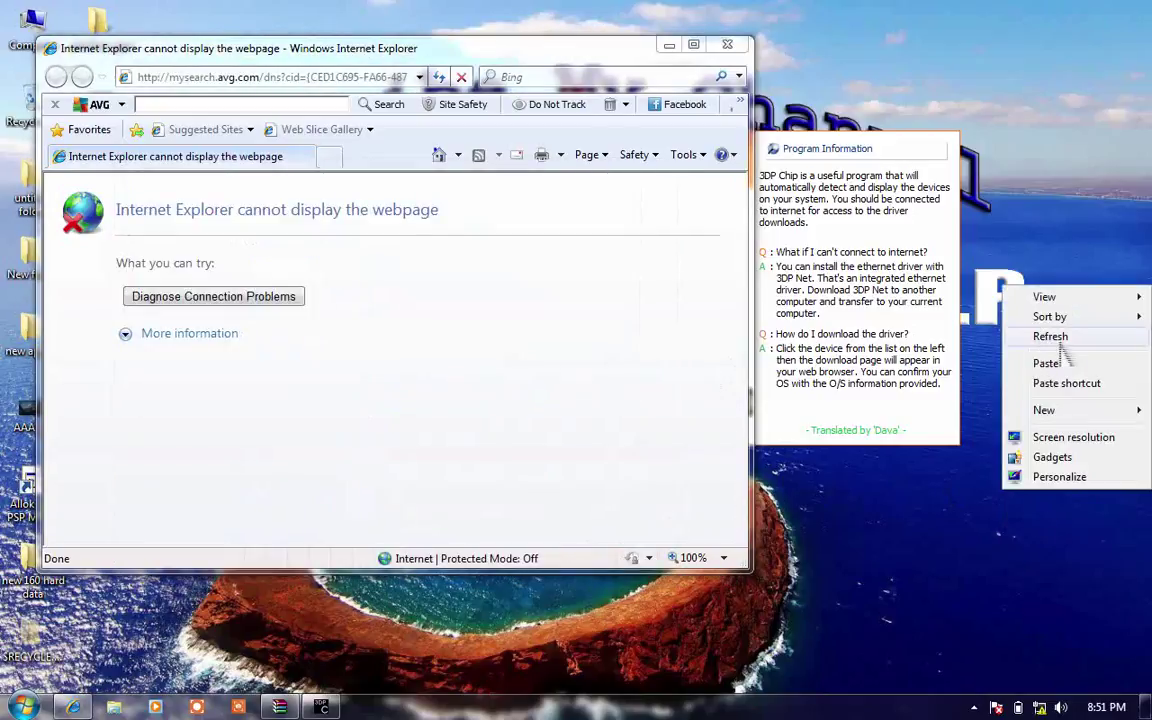
pyautogui.click(1060, 342)
pyautogui.rightClick(1064, 338)
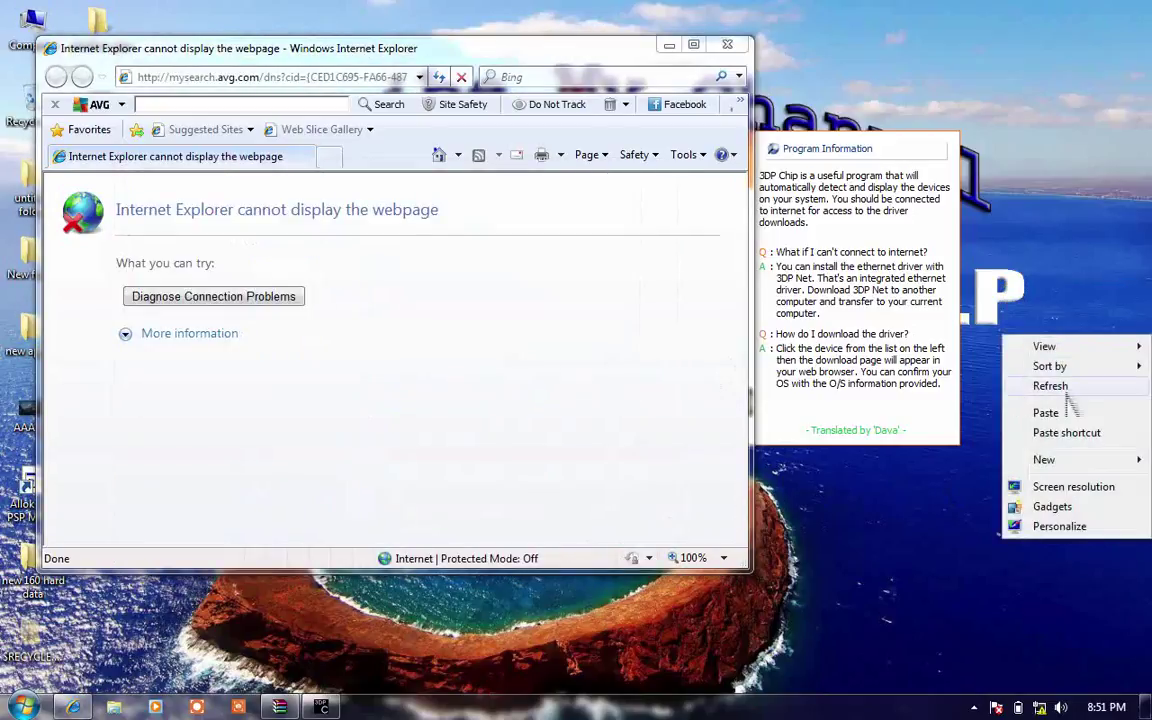
pyautogui.click(1062, 390)
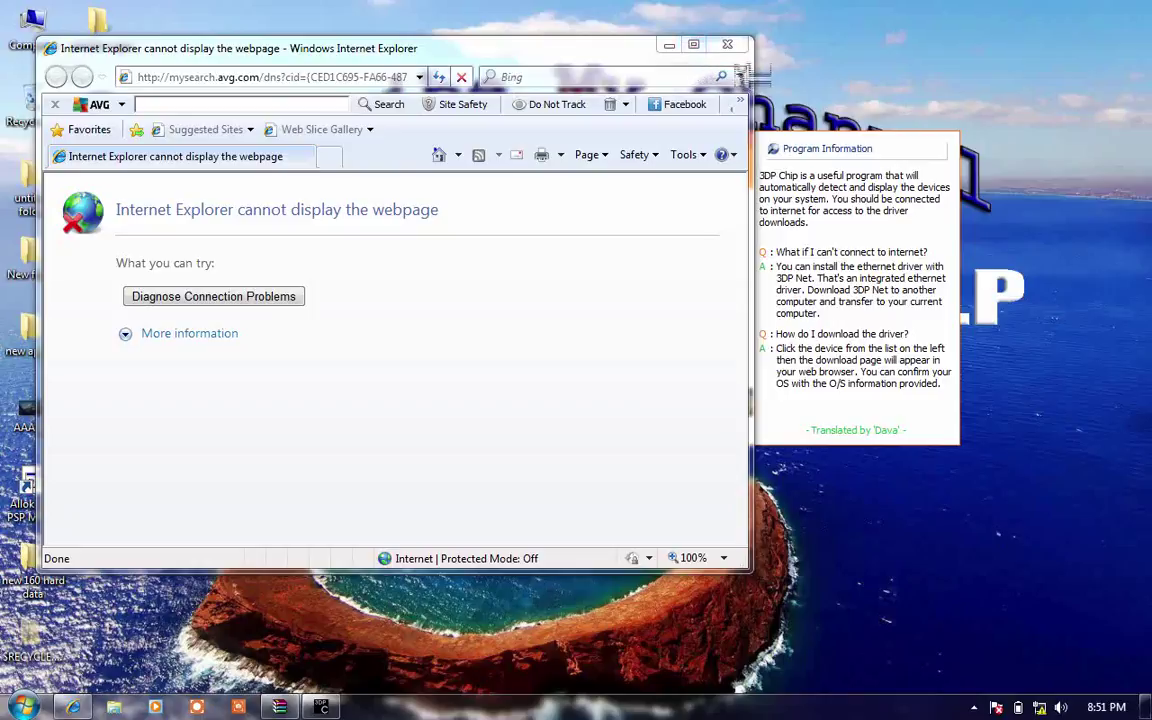
# Step: Widen Internet Explorer, inspect the driver URL, then minimize it and open the Multimedia driver link
pyautogui.moveTo(750, 69); pyautogui.dragTo(1139, 87)
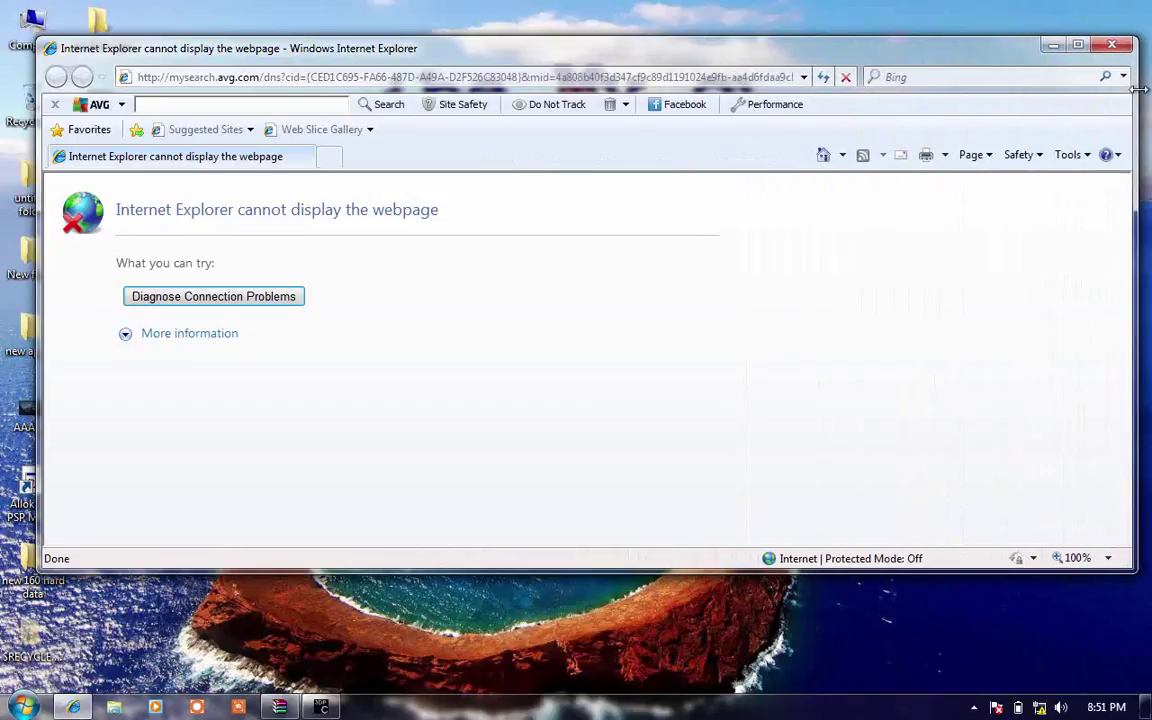
pyautogui.click(493, 80)
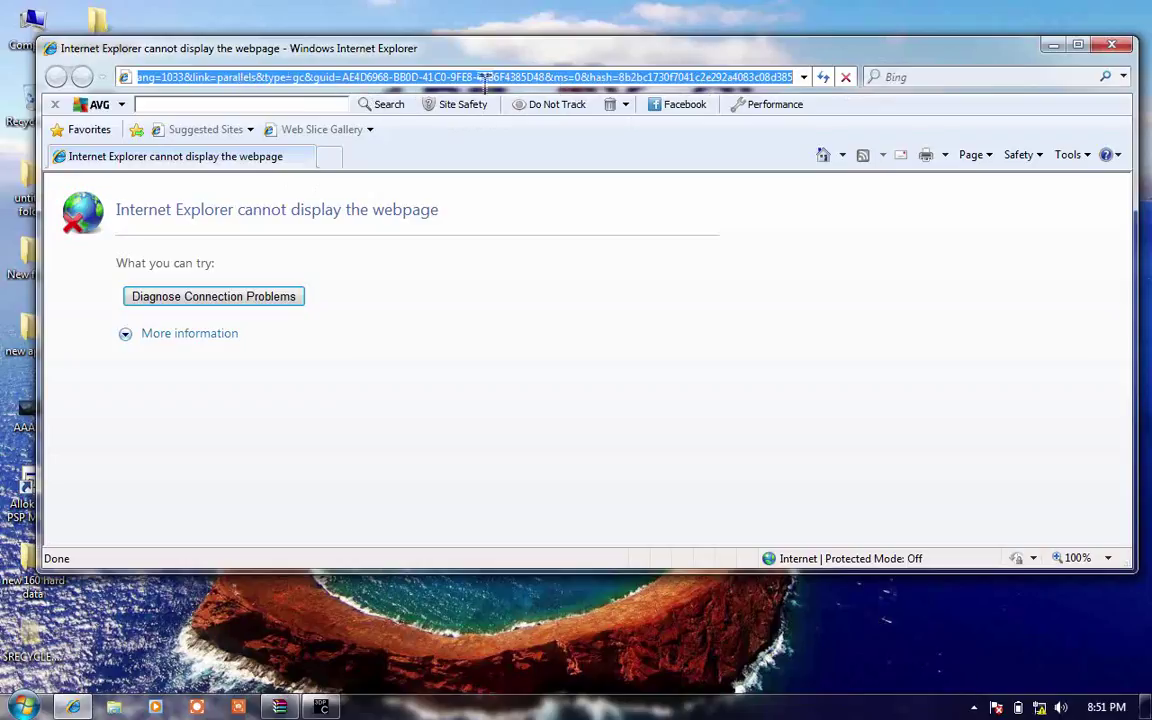
pyautogui.click(148, 79)
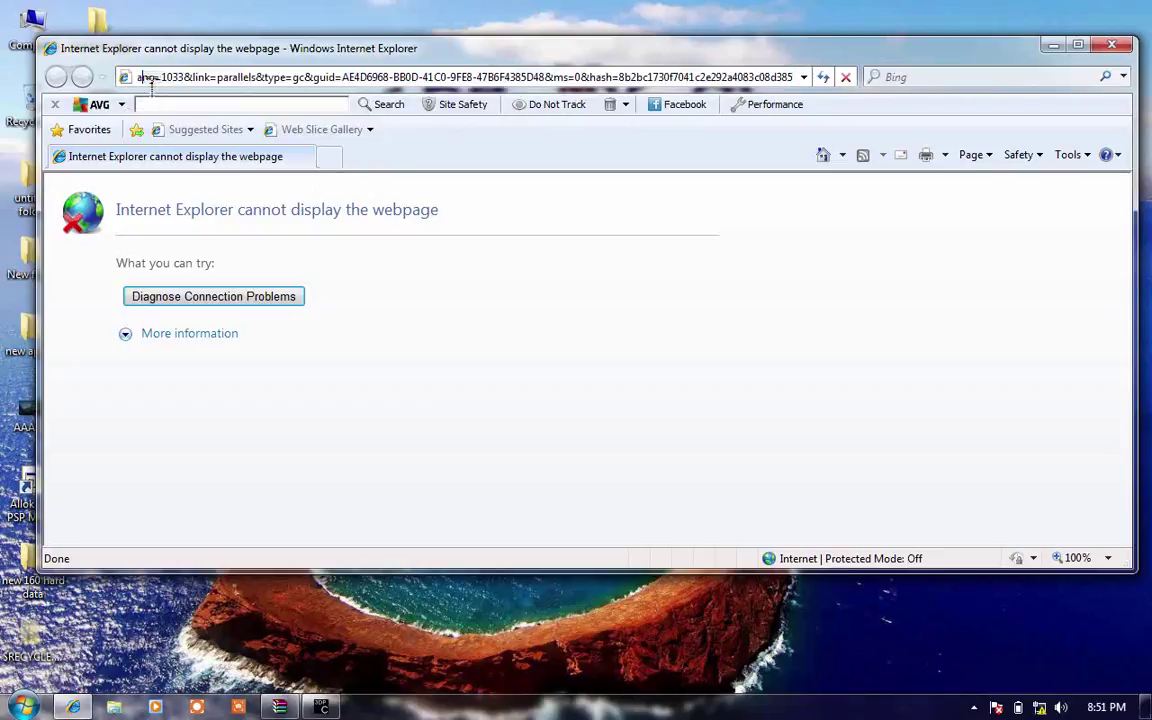
pyautogui.moveTo(143, 84); pyautogui.dragTo(108, 78)
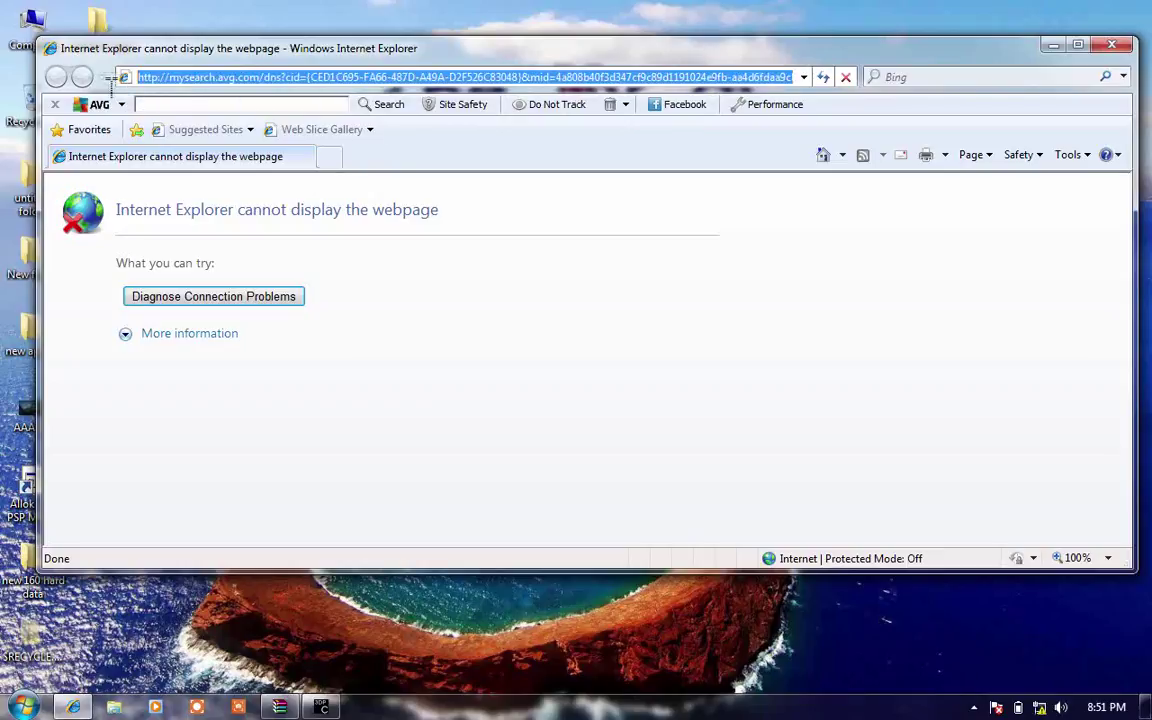
pyautogui.click(276, 77)
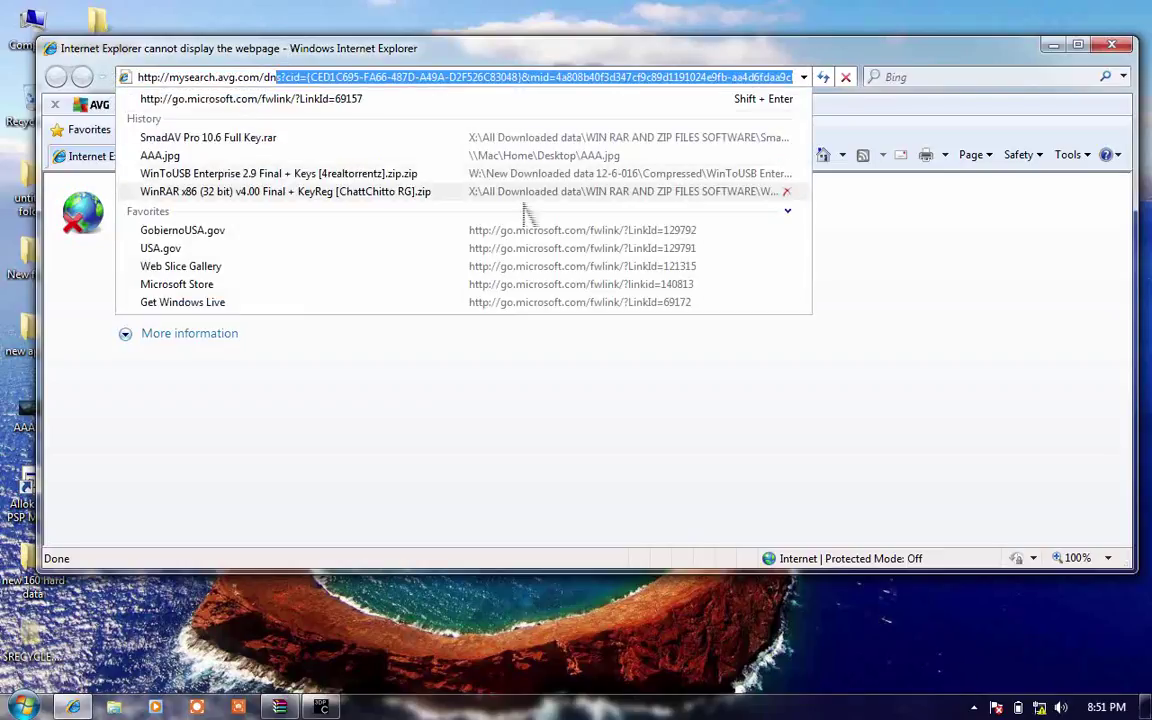
pyautogui.click(336, 430)
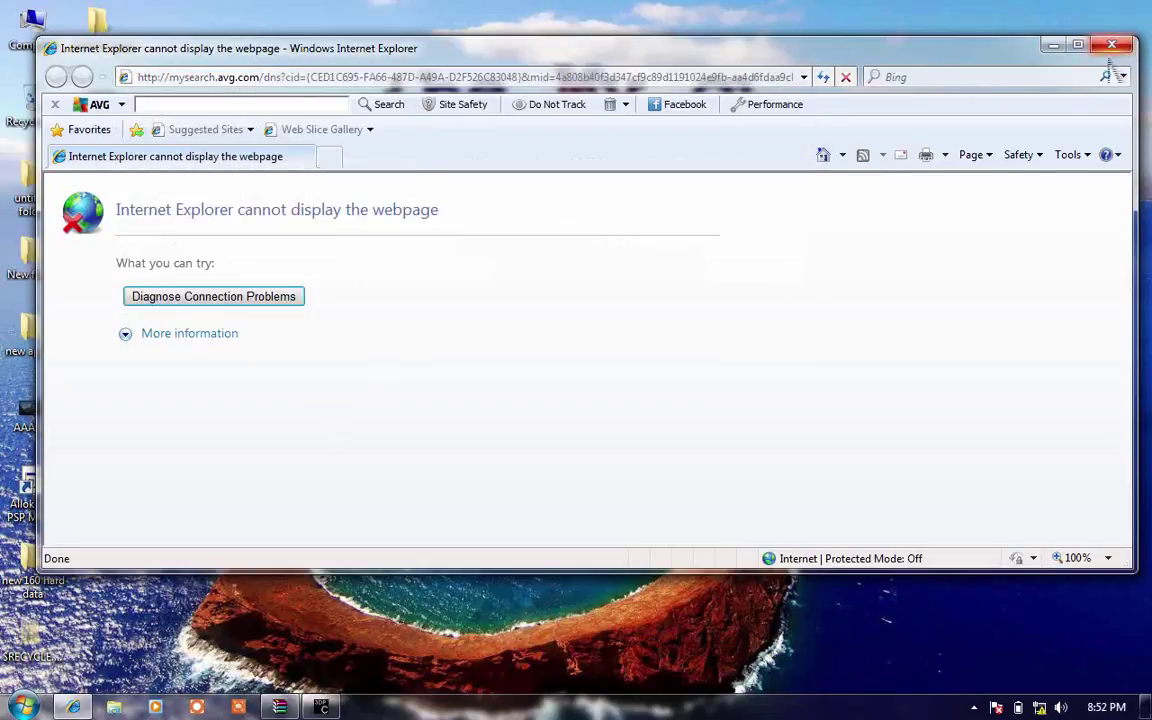
pyautogui.click(1053, 45)
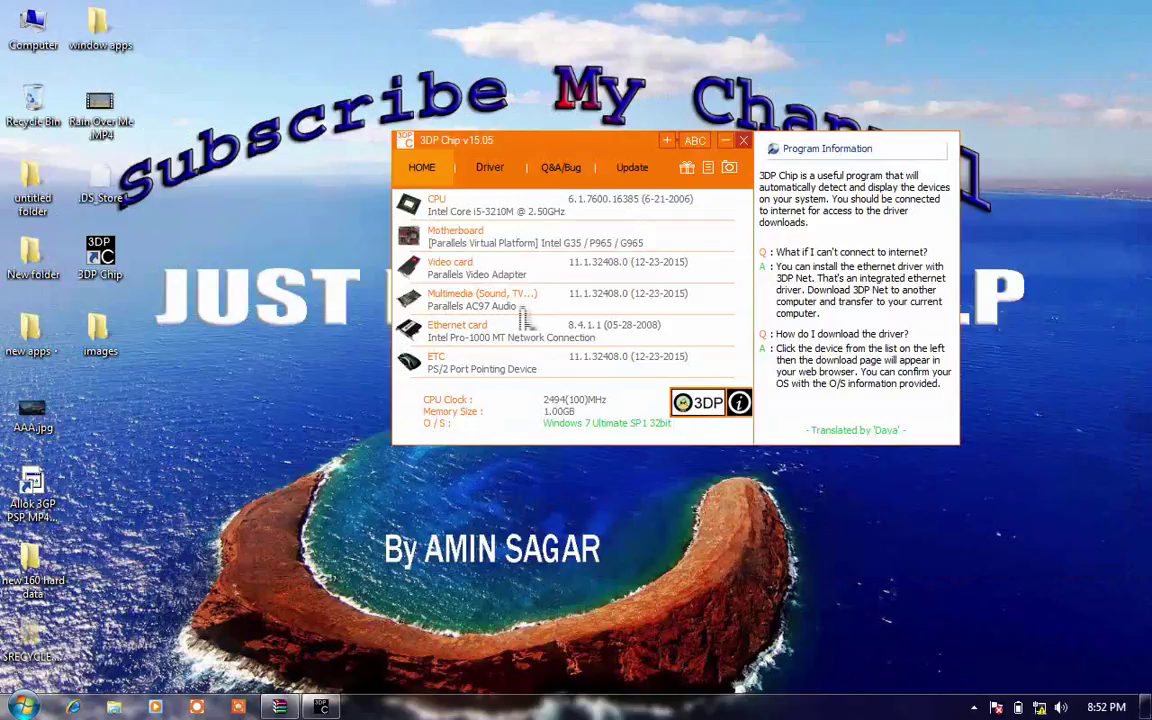
pyautogui.click(462, 306)
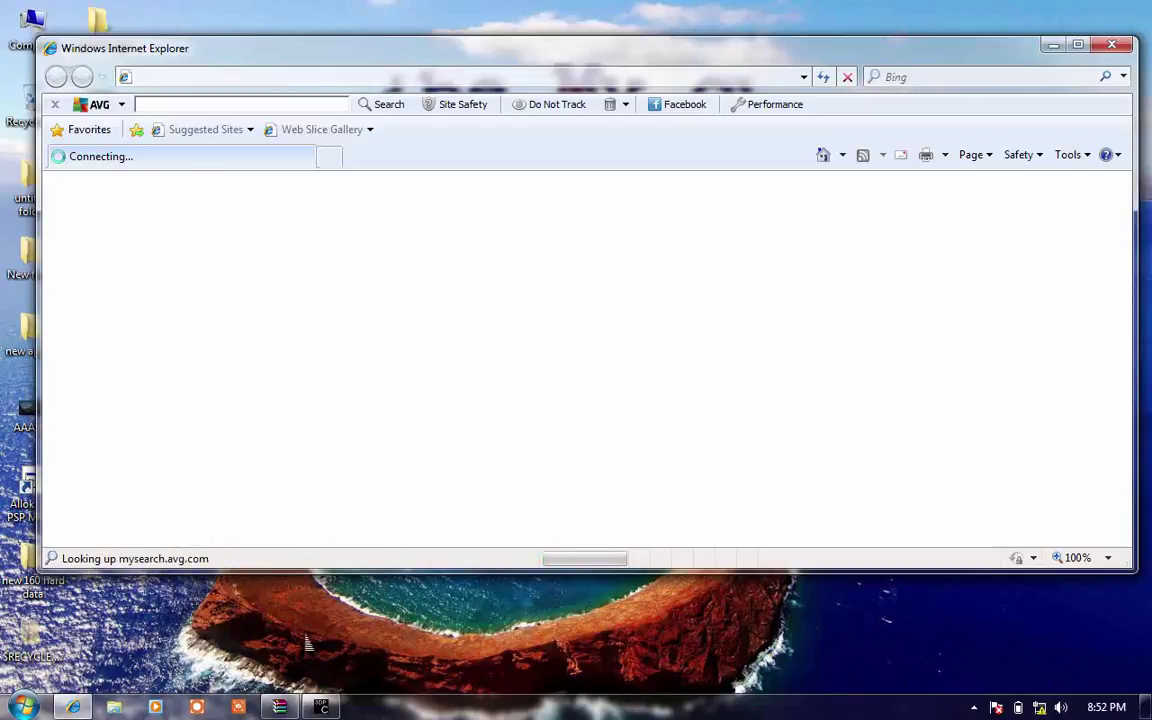
# Step: Refresh the desktop four times while the driver page loads
pyautogui.rightClick(303, 616)
pyautogui.click(362, 468)
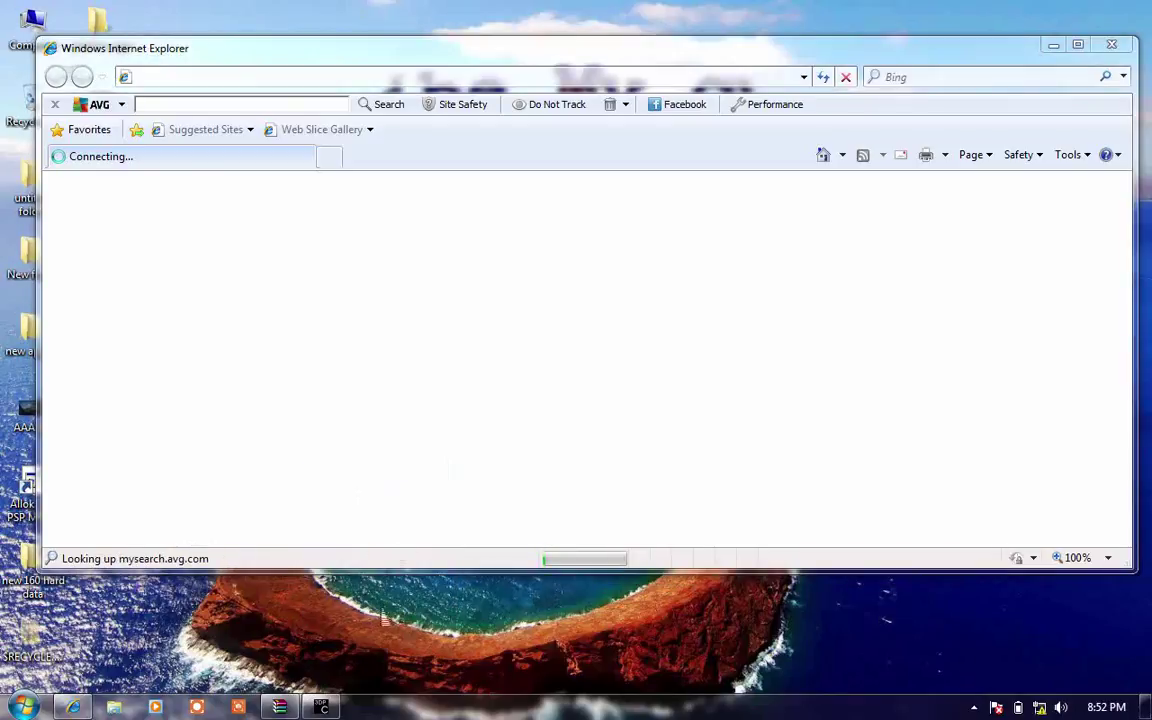
pyautogui.rightClick(381, 633)
pyautogui.click(445, 484)
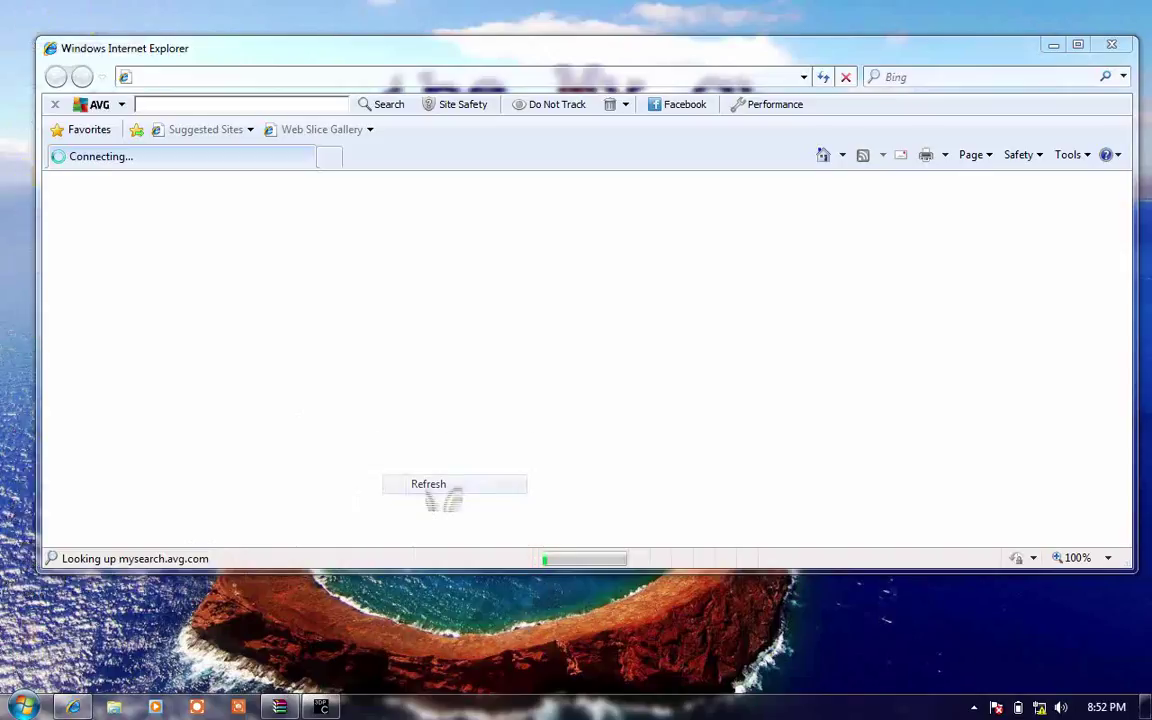
pyautogui.rightClick(354, 612)
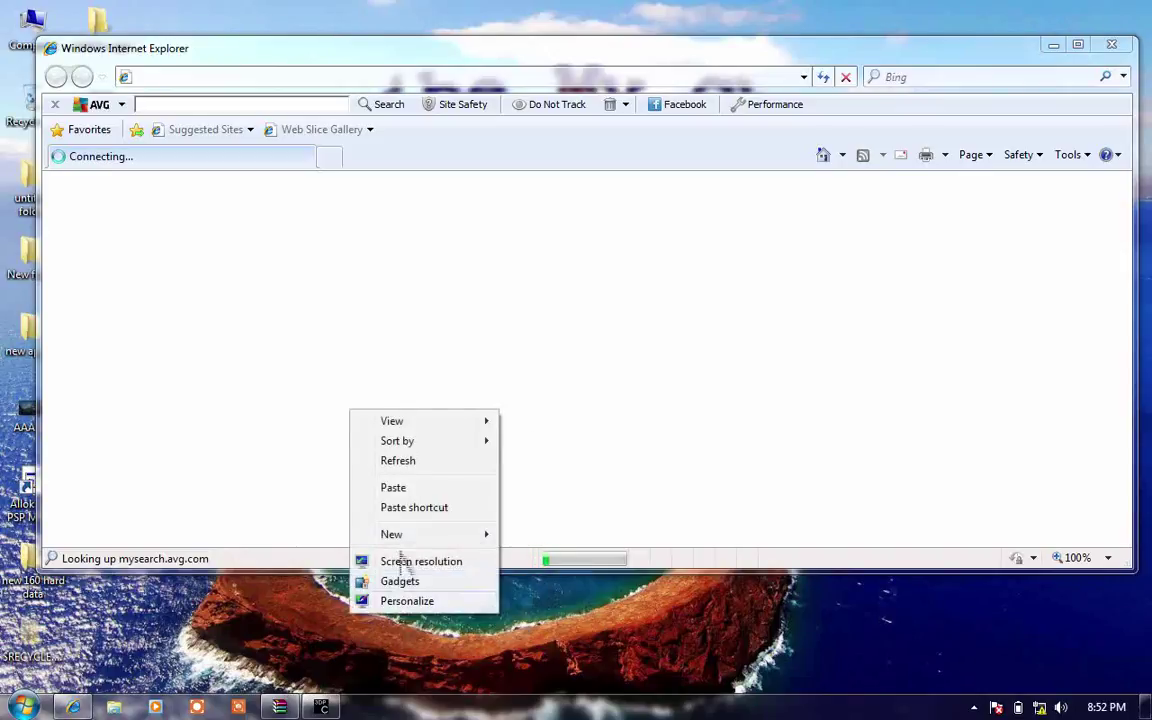
pyautogui.click(402, 462)
pyautogui.rightClick(352, 630)
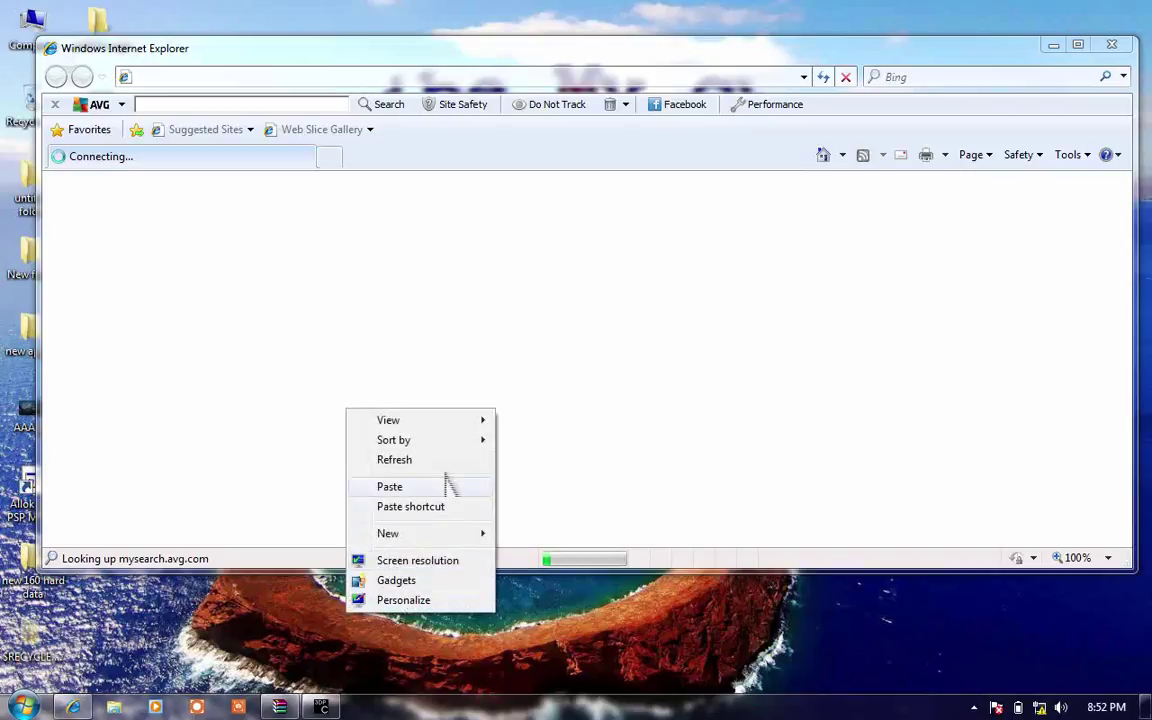
pyautogui.click(402, 462)
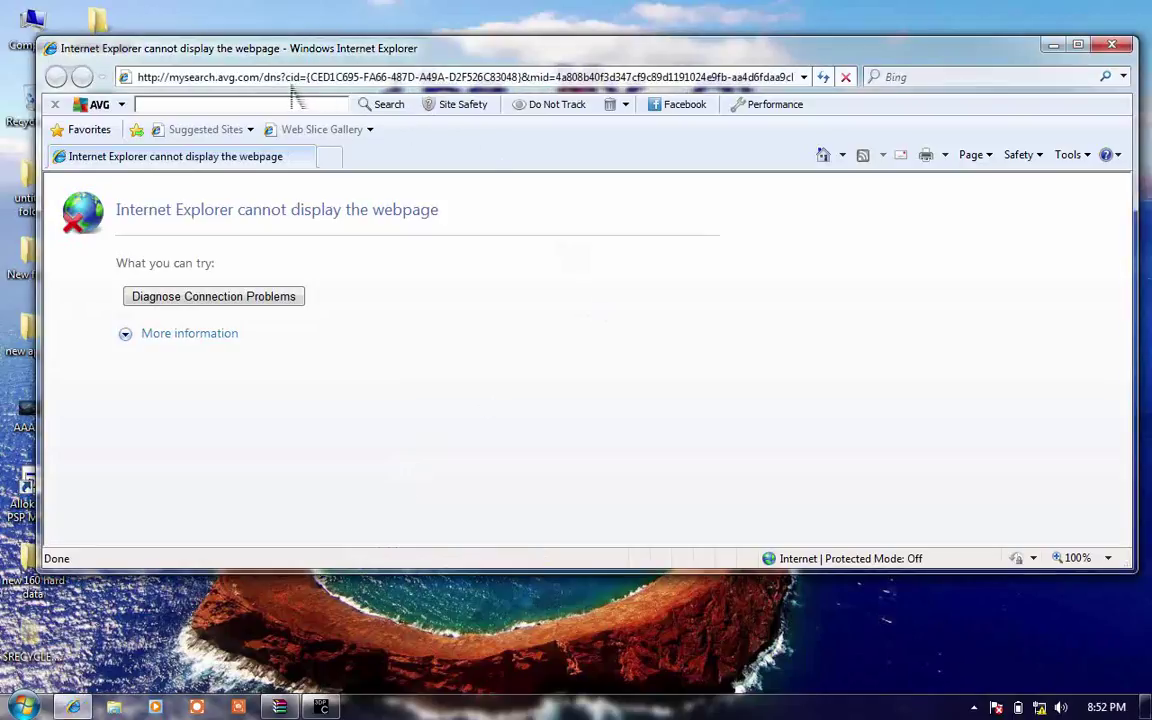
# Step: Close the failed driver page in Internet Explorer and show 3DP Chip's related tools list
pyautogui.click(560, 79)
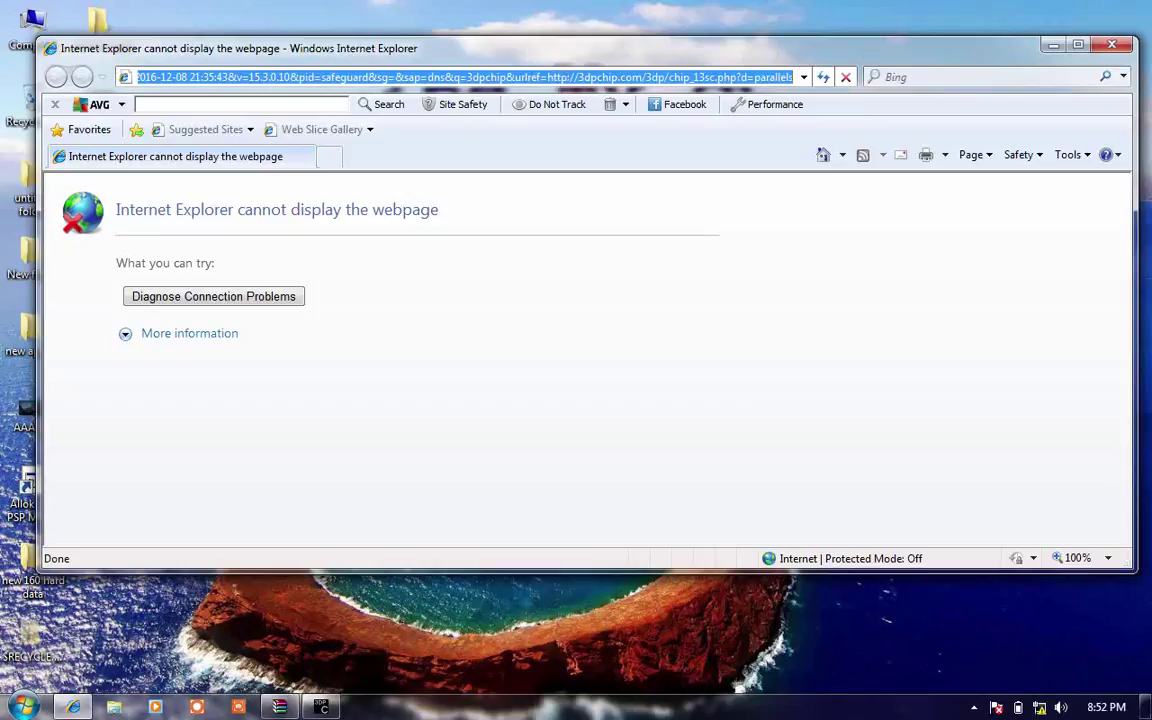
pyautogui.click(1112, 44)
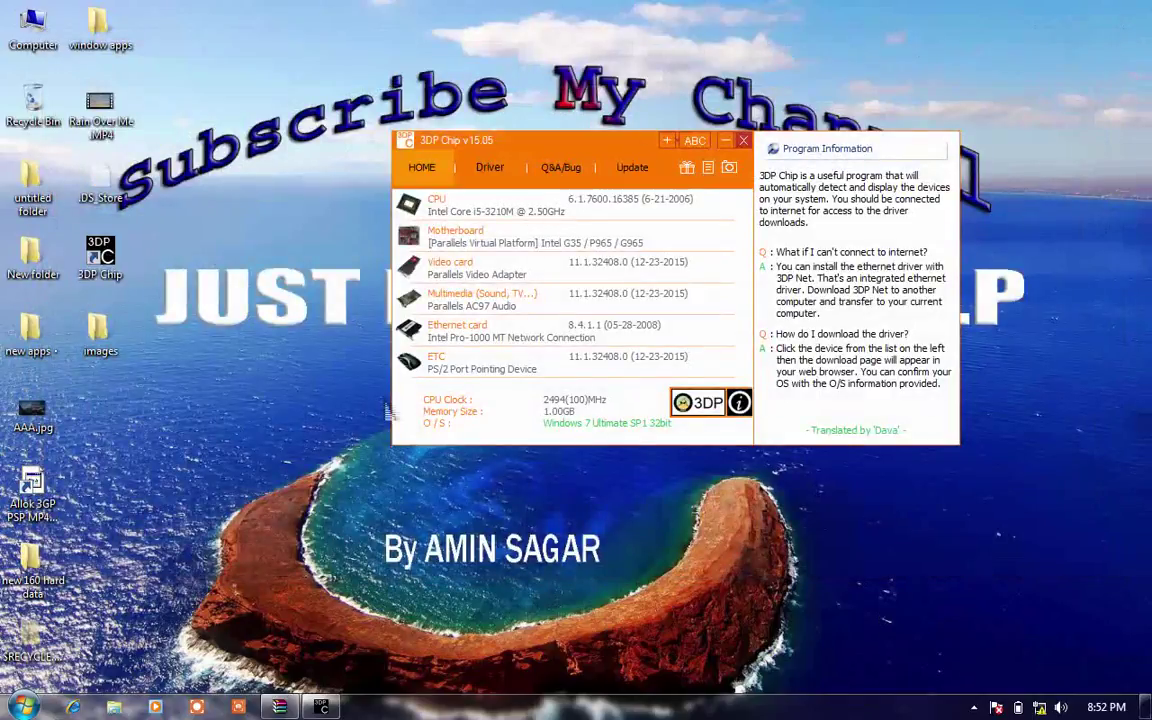
pyautogui.click(666, 140)
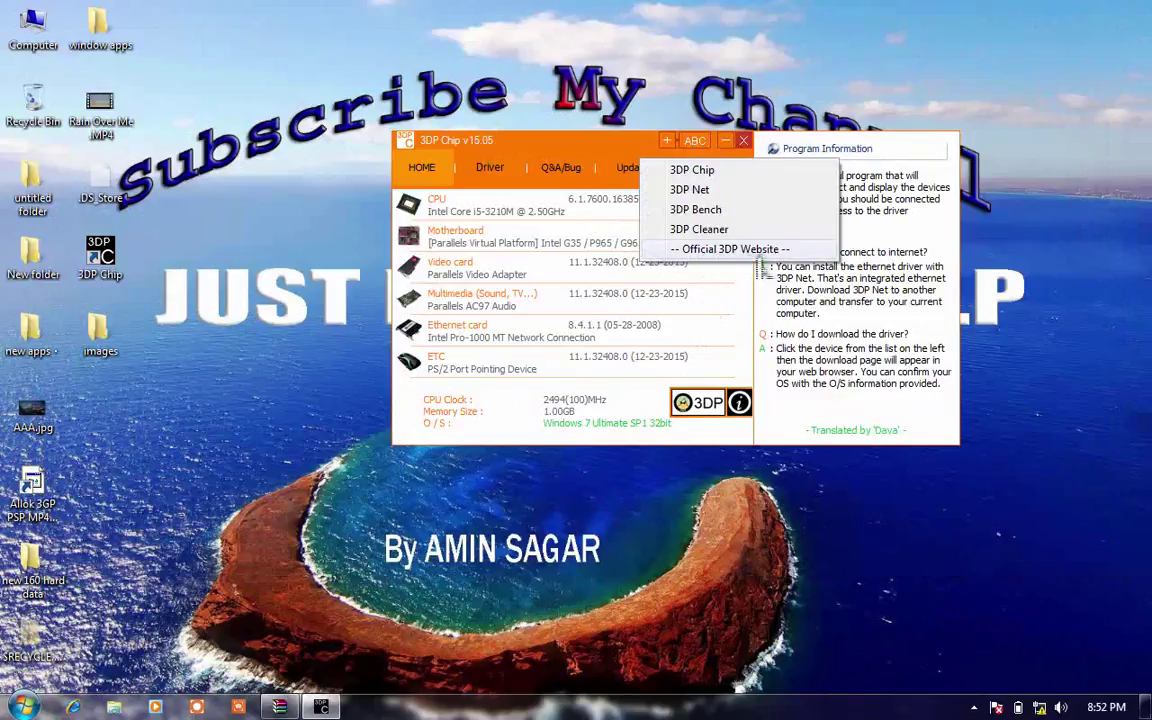
pyautogui.click(688, 249)
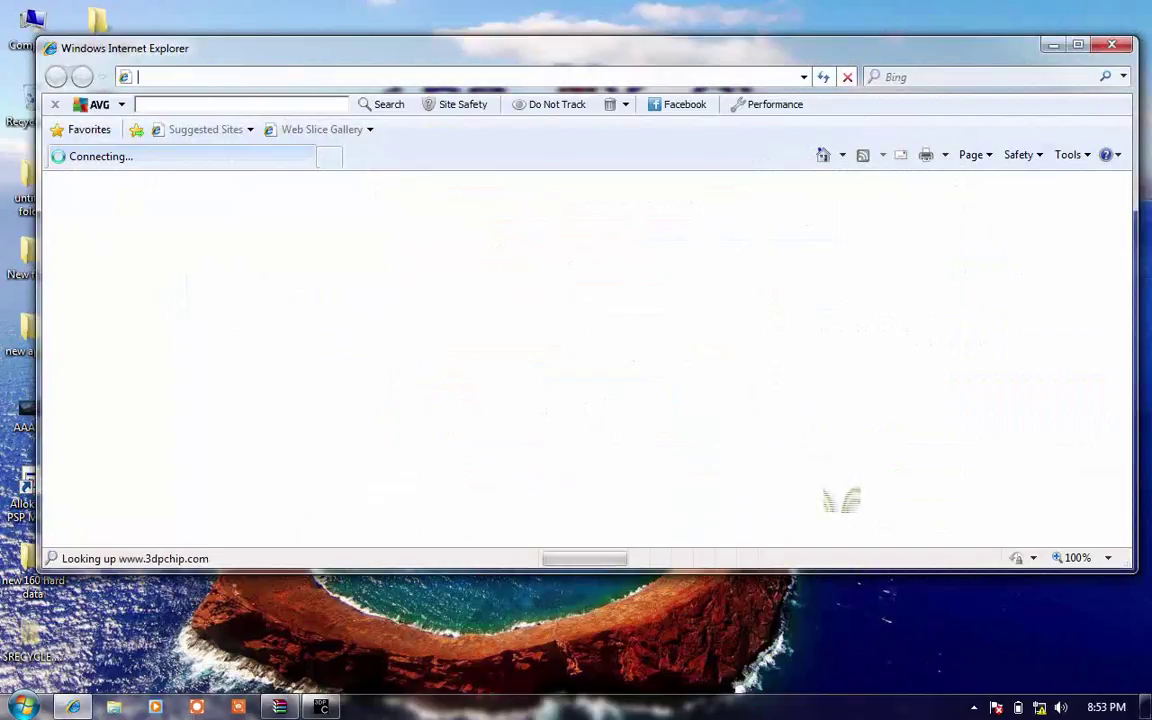
pyautogui.rightClick(689, 634)
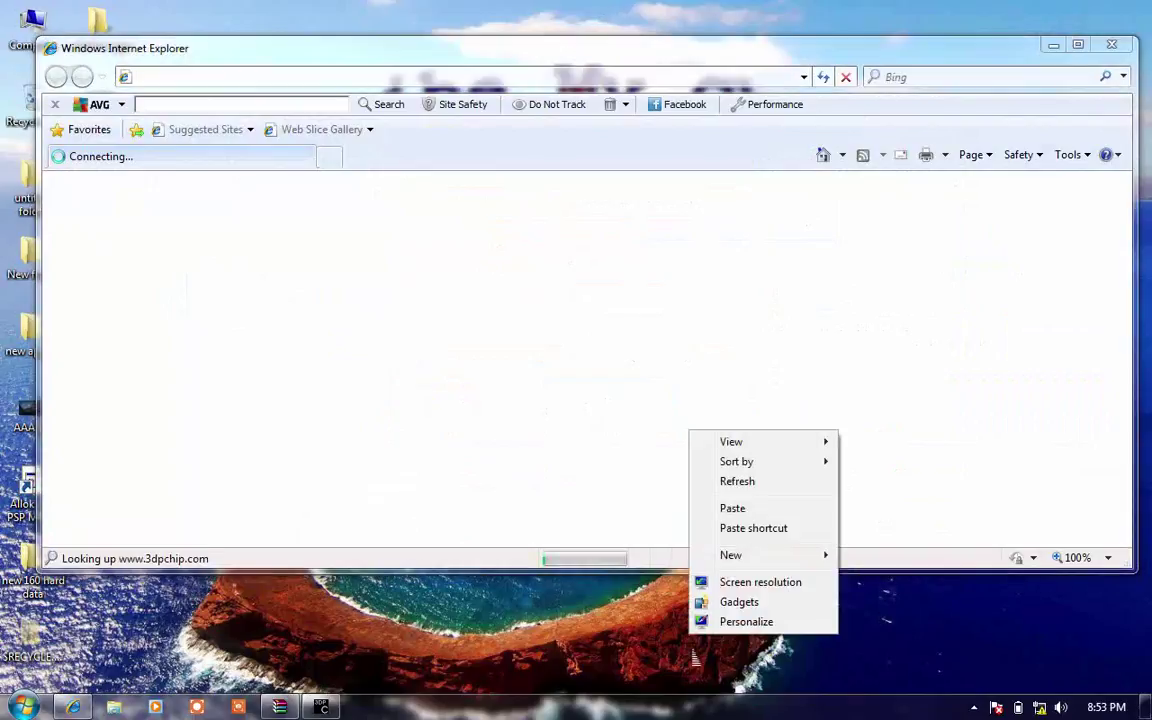
pyautogui.click(790, 484)
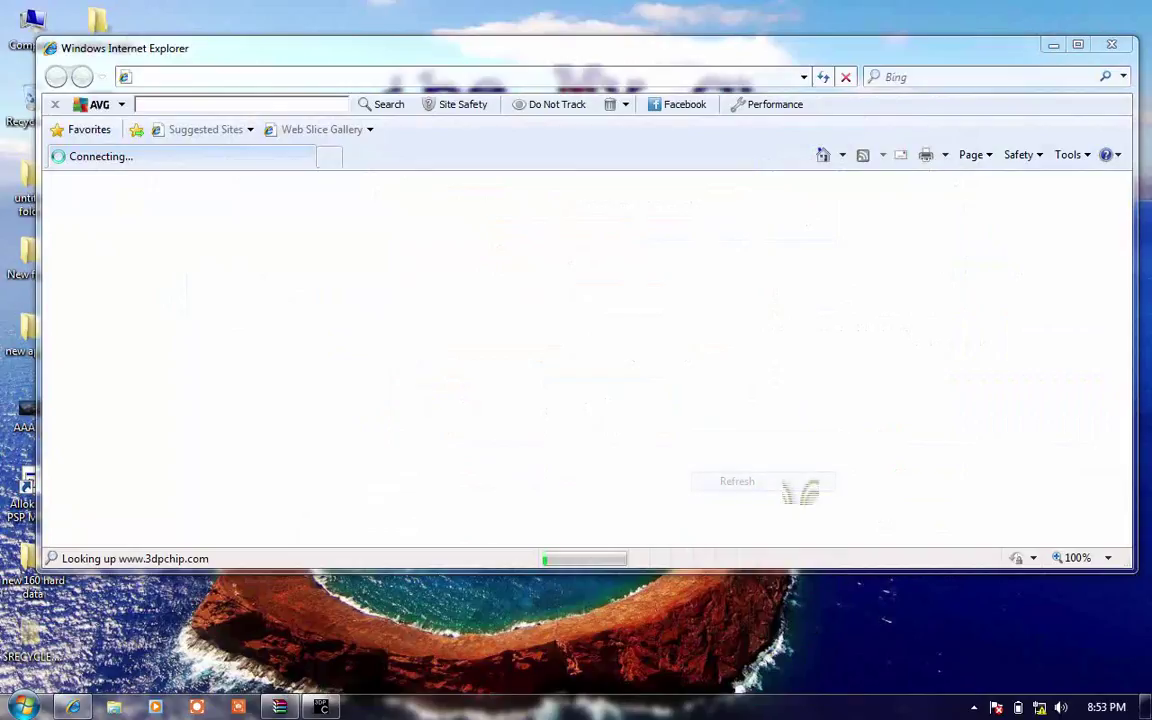
pyautogui.rightClick(648, 622)
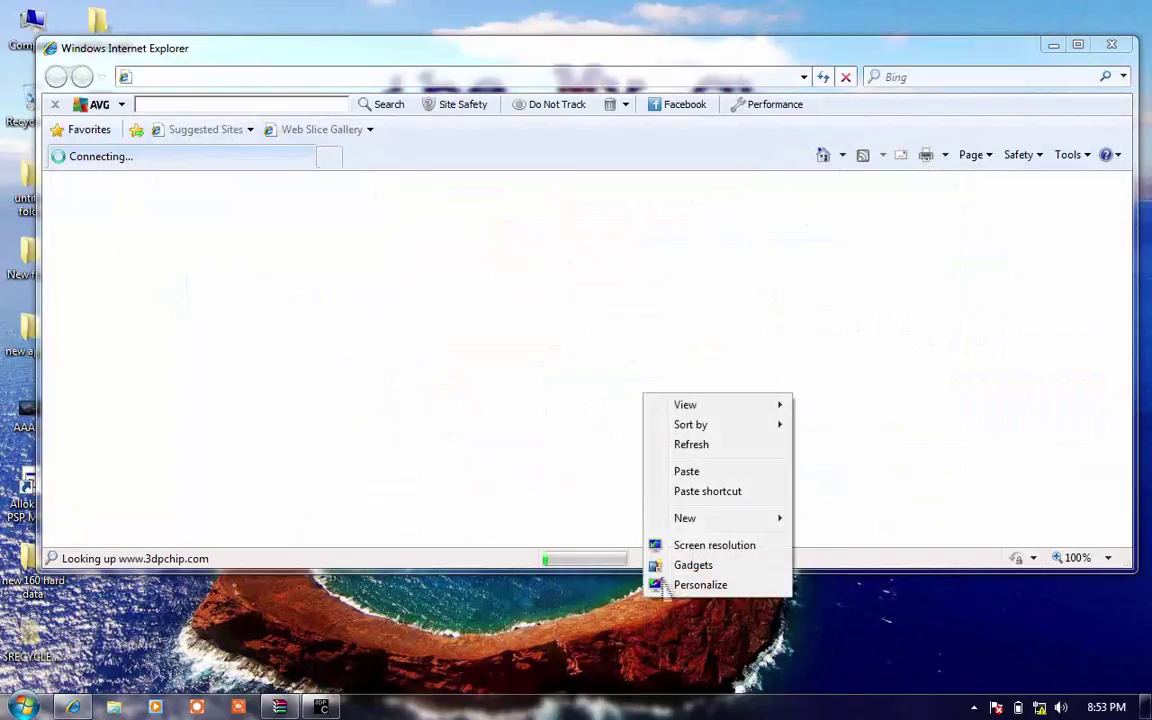
pyautogui.click(716, 444)
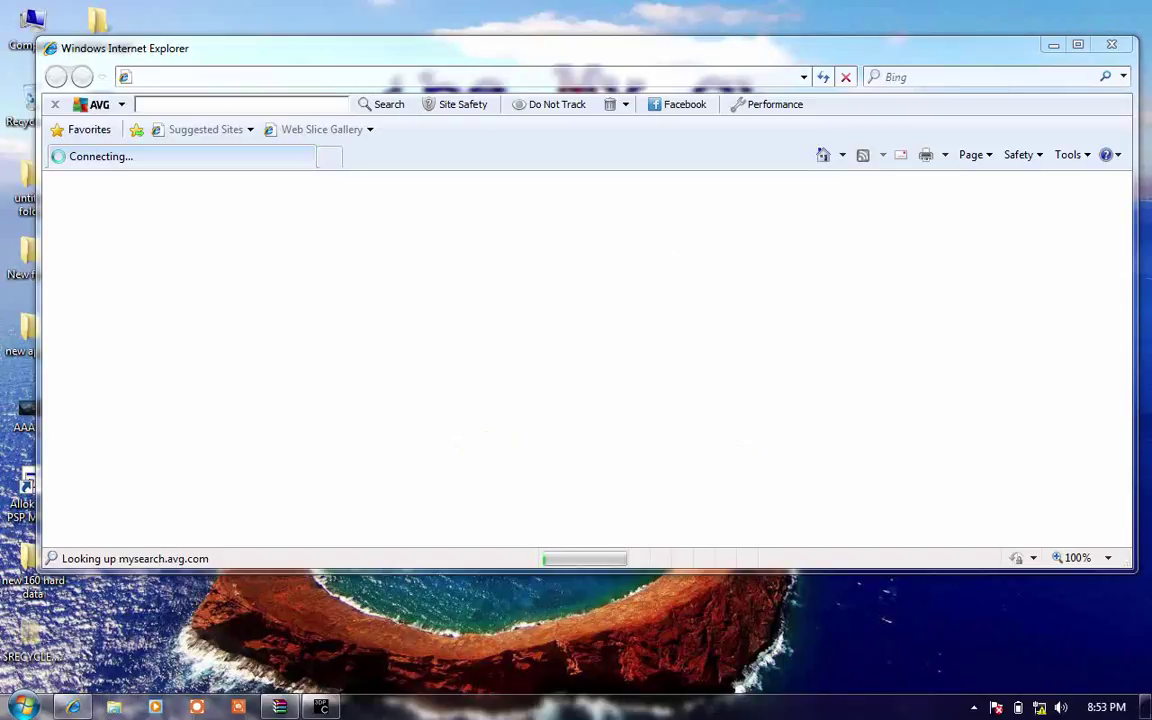
pyautogui.click(1111, 45)
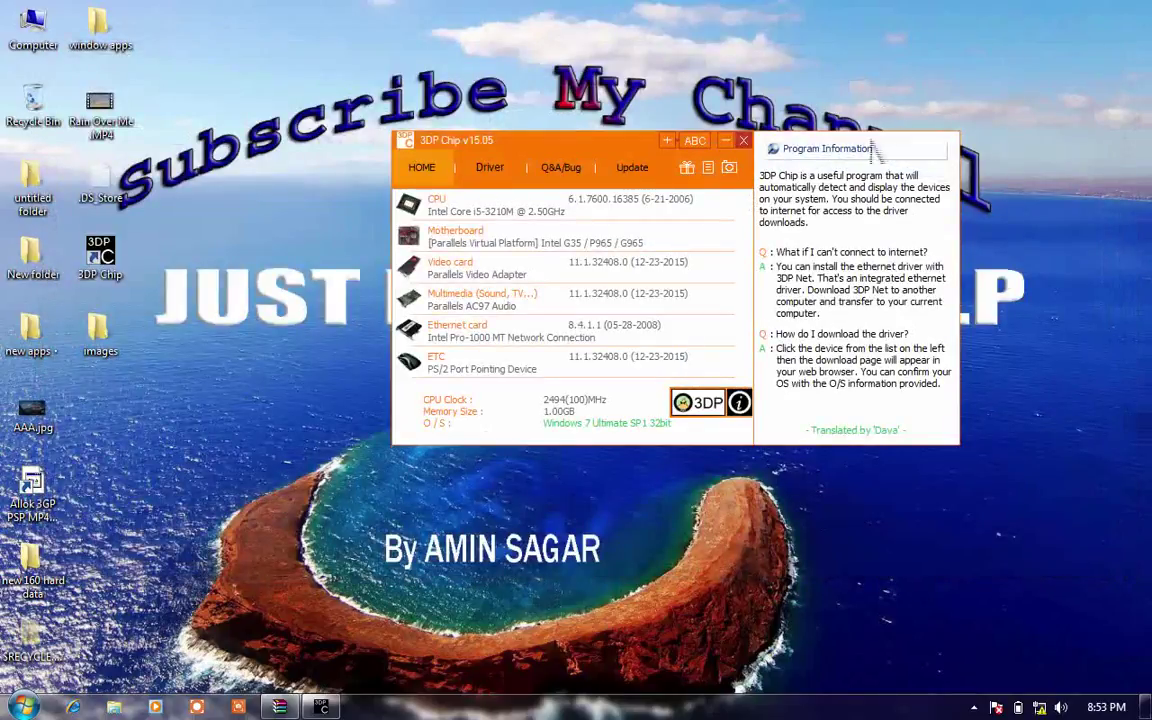
pyautogui.moveTo(905, 160); pyautogui.dragTo(855, 185)
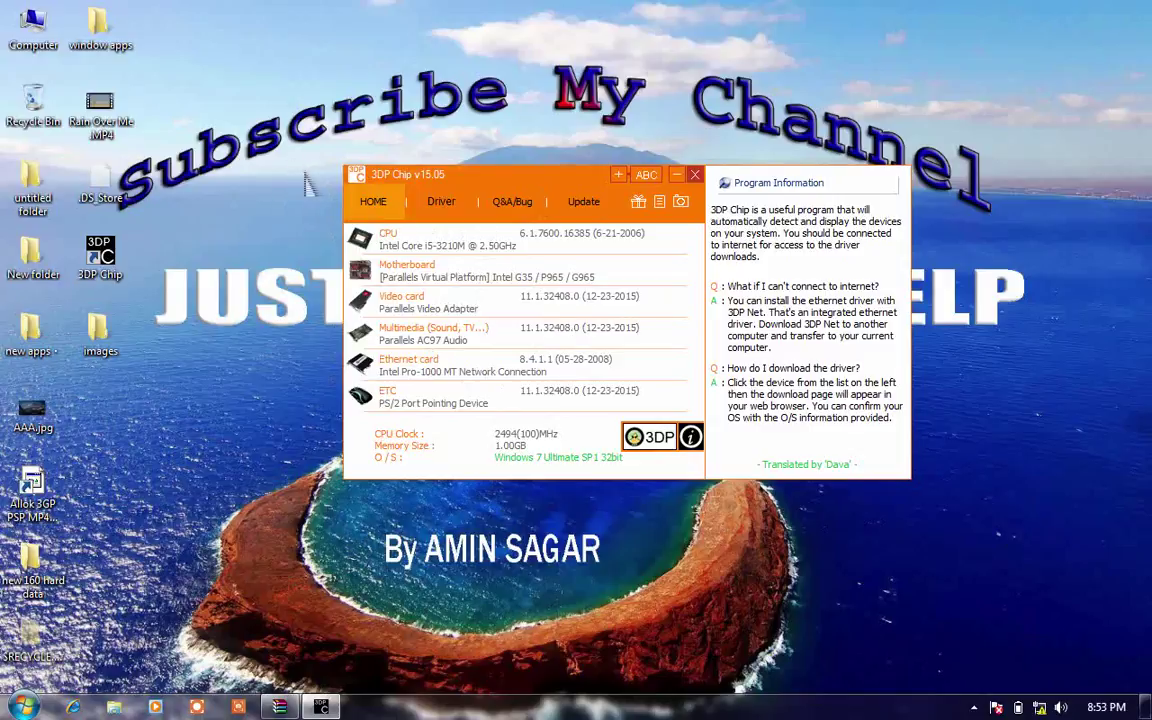
pyautogui.moveTo(303, 165)
pyautogui.mouseDown()
pyautogui.moveTo(1018, 288)
pyautogui.moveTo(906, 663)
pyautogui.moveTo(955, 528)
pyautogui.mouseUp()
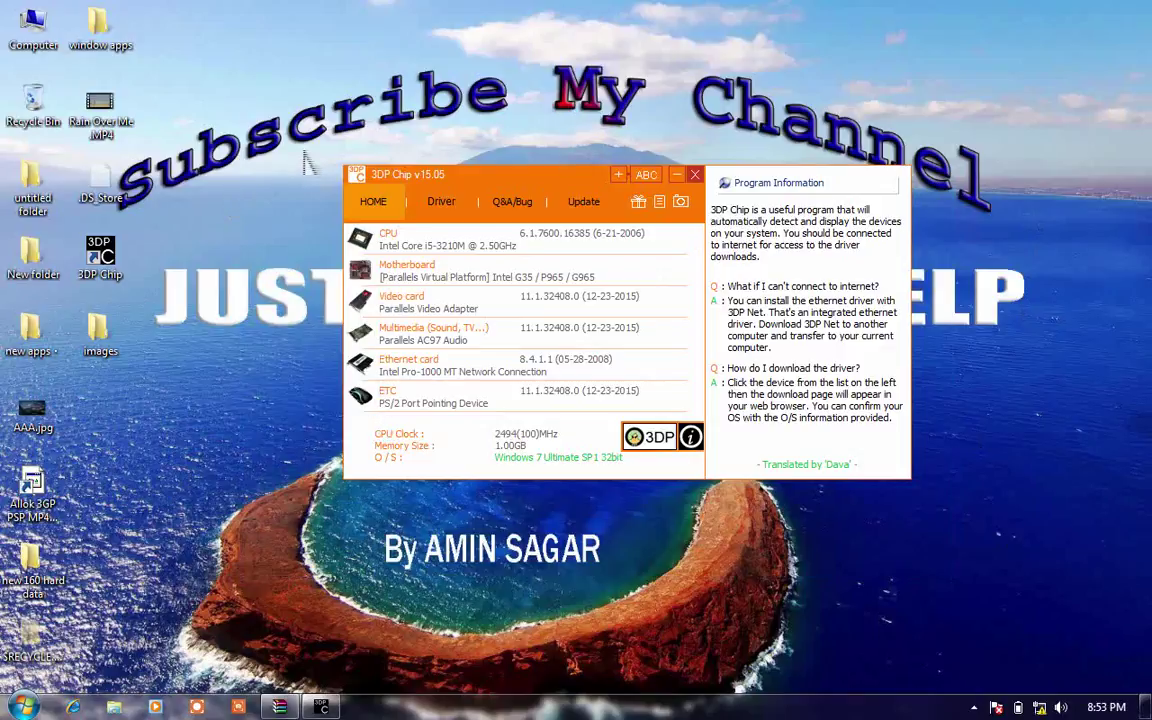
pyautogui.moveTo(303, 146); pyautogui.dragTo(999, 565)
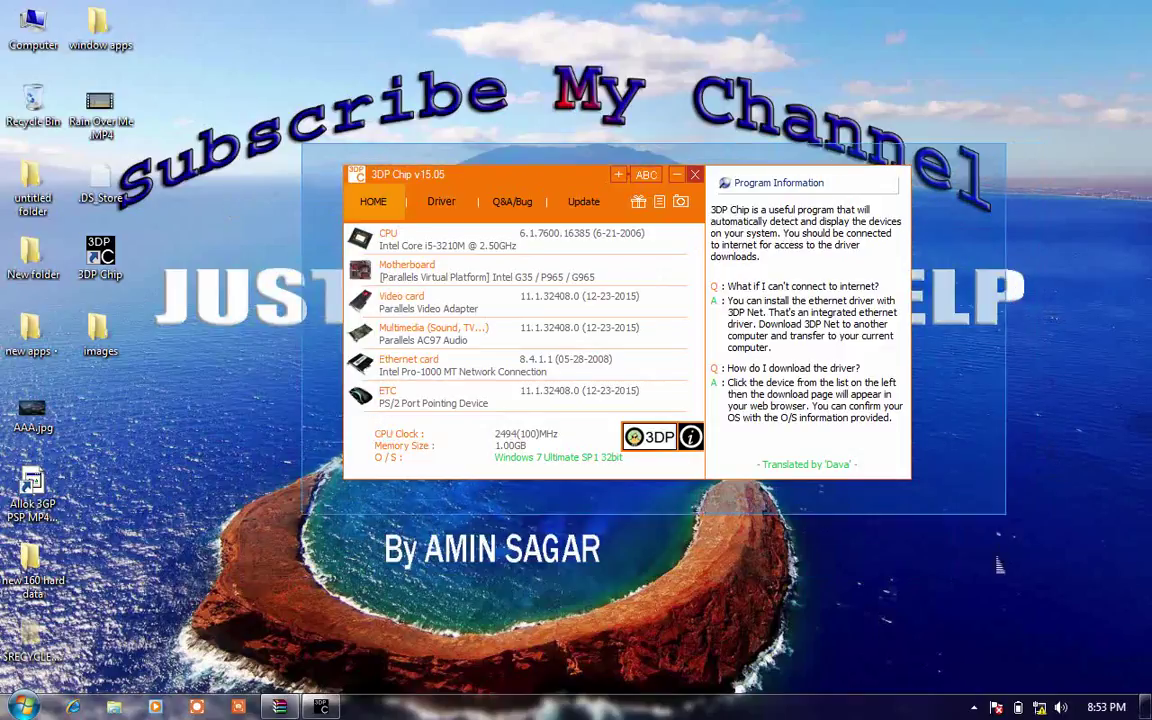
pyautogui.moveTo(999, 565); pyautogui.dragTo(887, 566)
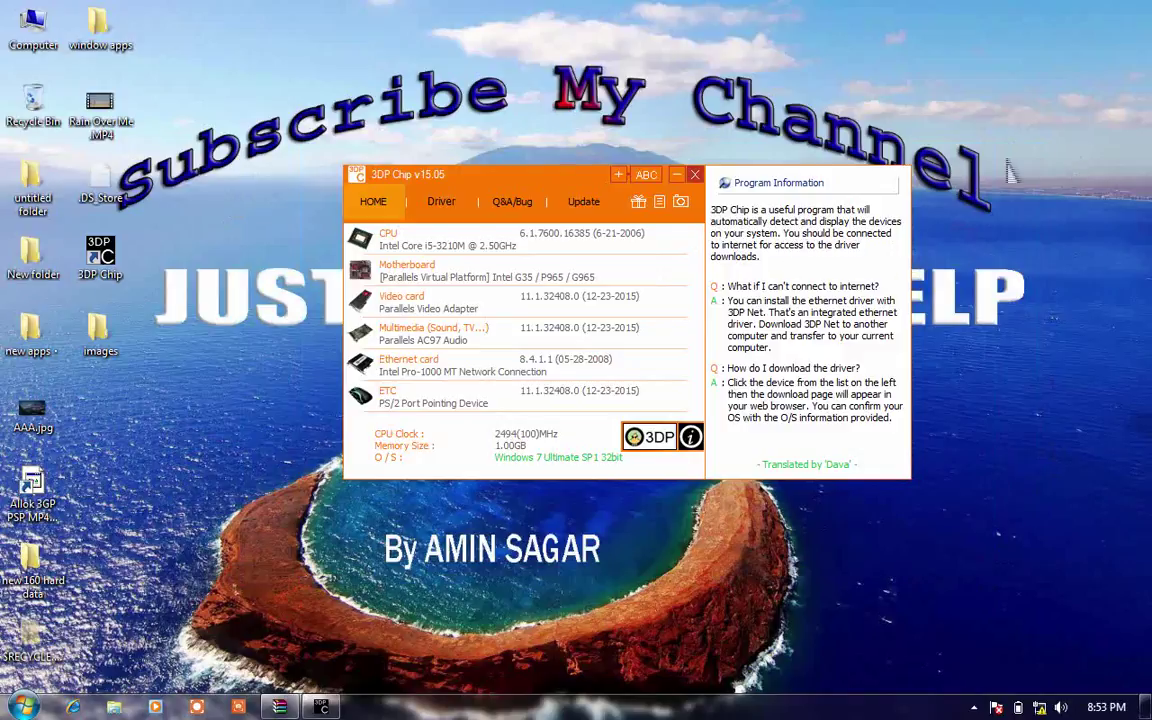
pyautogui.moveTo(999, 152); pyautogui.dragTo(1007, 437)
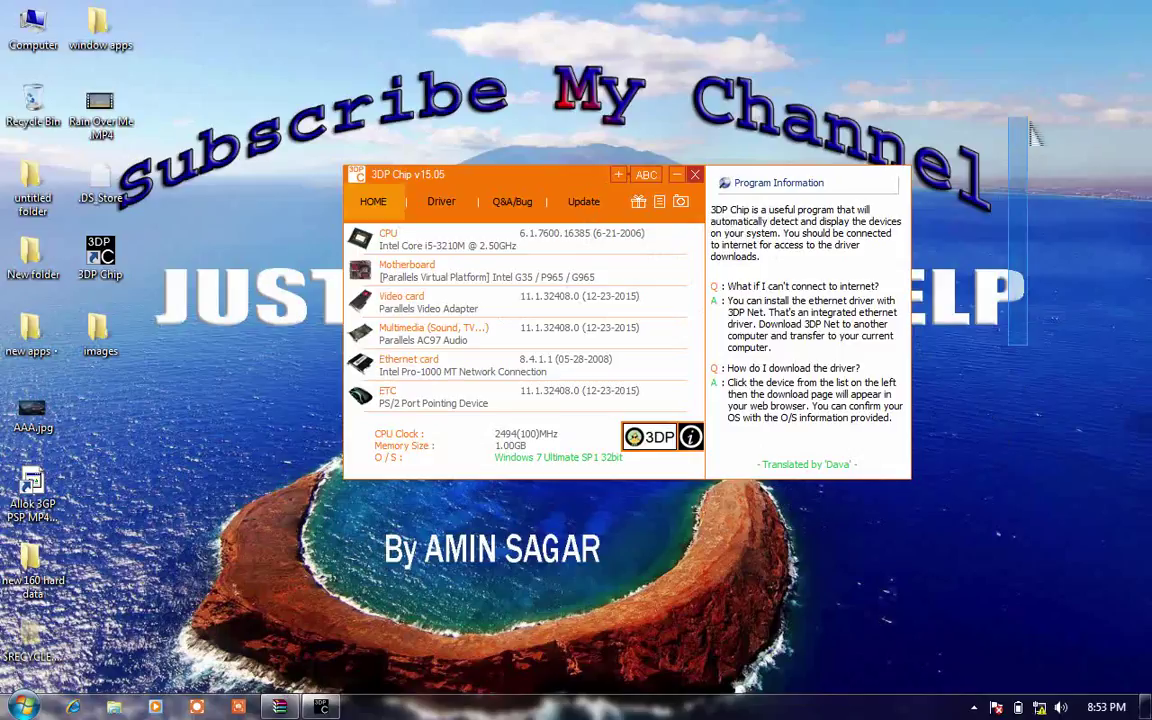
pyautogui.moveTo(912, 192)
pyautogui.mouseDown()
pyautogui.moveTo(896, 205)
pyautogui.moveTo(729, 200)
pyautogui.moveTo(1062, 187)
pyautogui.moveTo(1120, 52)
pyautogui.moveTo(980, 300)
pyautogui.moveTo(582, 416)
pyautogui.moveTo(530, 315)
pyautogui.moveTo(790, 185)
pyautogui.moveTo(996, 134)
pyautogui.moveTo(894, 121)
pyautogui.moveTo(1012, 97)
pyautogui.moveTo(958, 123)
pyautogui.moveTo(1038, 162)
pyautogui.moveTo(1021, 170)
pyautogui.mouseUp()
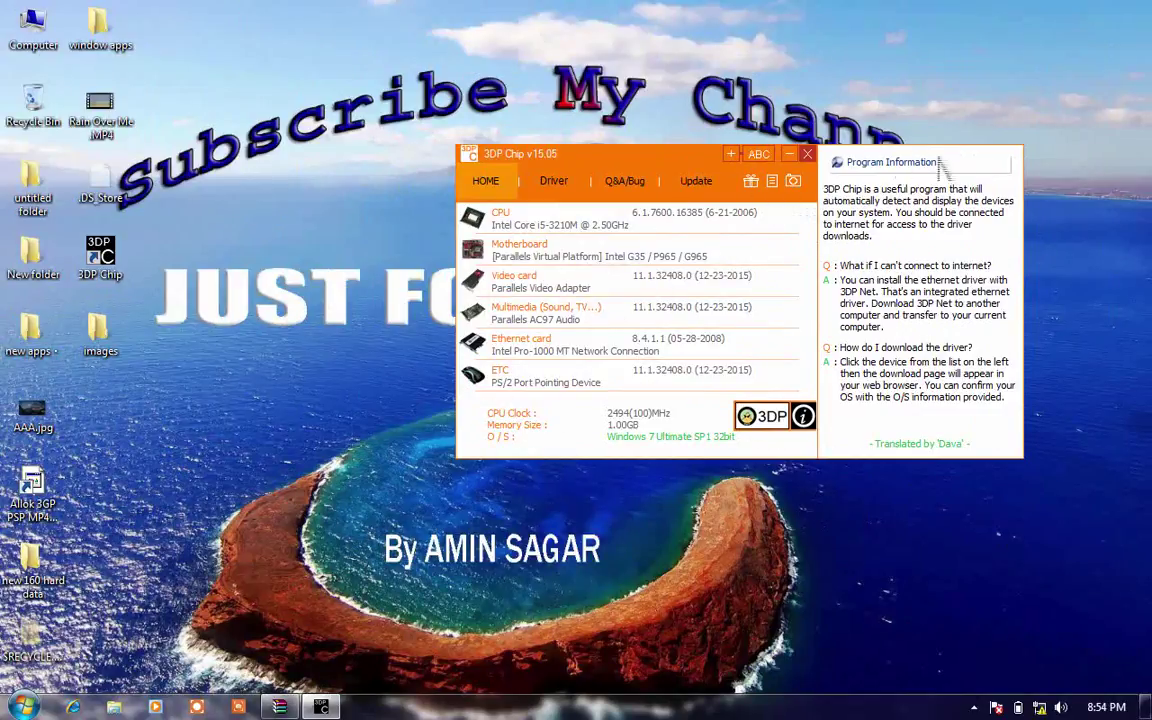
pyautogui.click(807, 154)
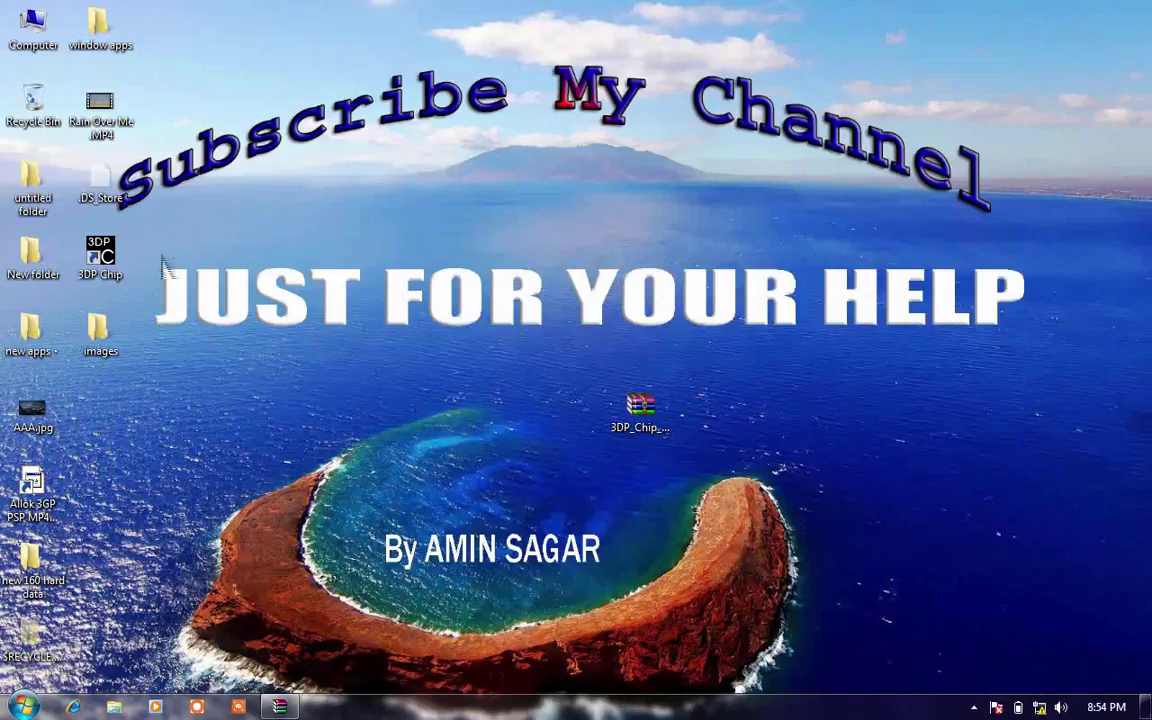
# Step: Make three drags across the desktop, leaving the 3DP Chip archive and shortcut in place
pyautogui.moveTo(182, 248)
pyautogui.mouseDown()
pyautogui.moveTo(1055, 378)
pyautogui.moveTo(975, 345)
pyautogui.mouseUp()
pyautogui.moveTo(137, 244); pyautogui.dragTo(826, 343)
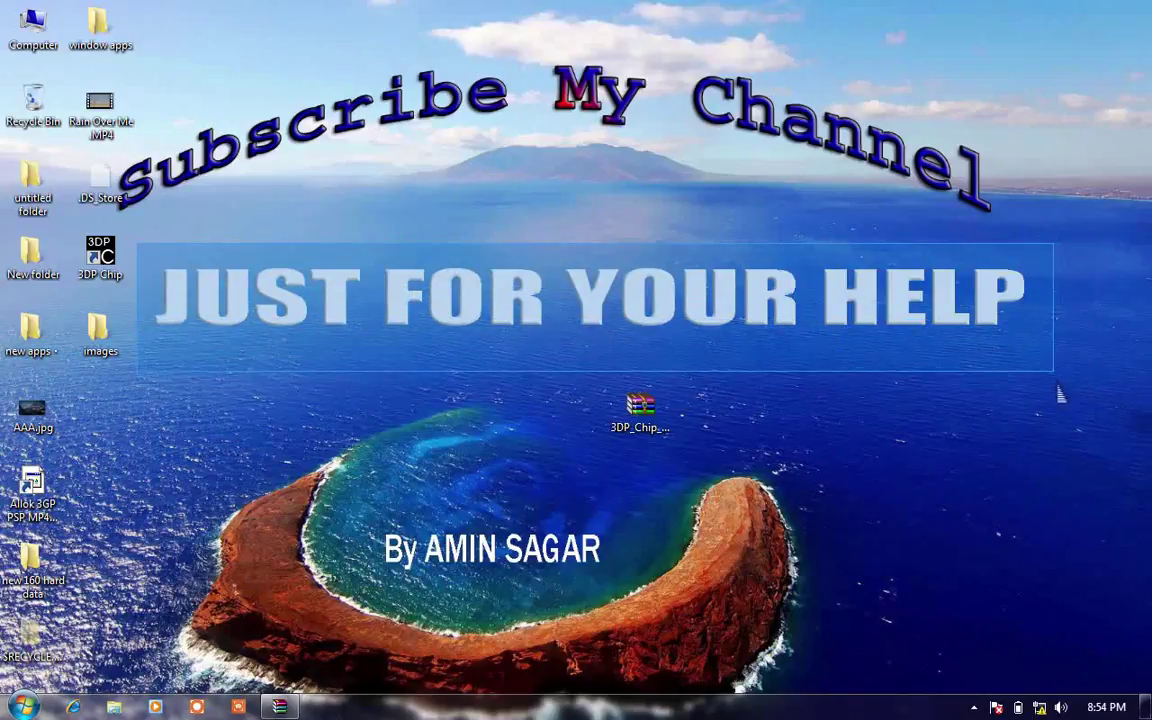
pyautogui.moveTo(826, 343)
pyautogui.mouseDown()
pyautogui.moveTo(1068, 380)
pyautogui.moveTo(1057, 362)
pyautogui.mouseUp()
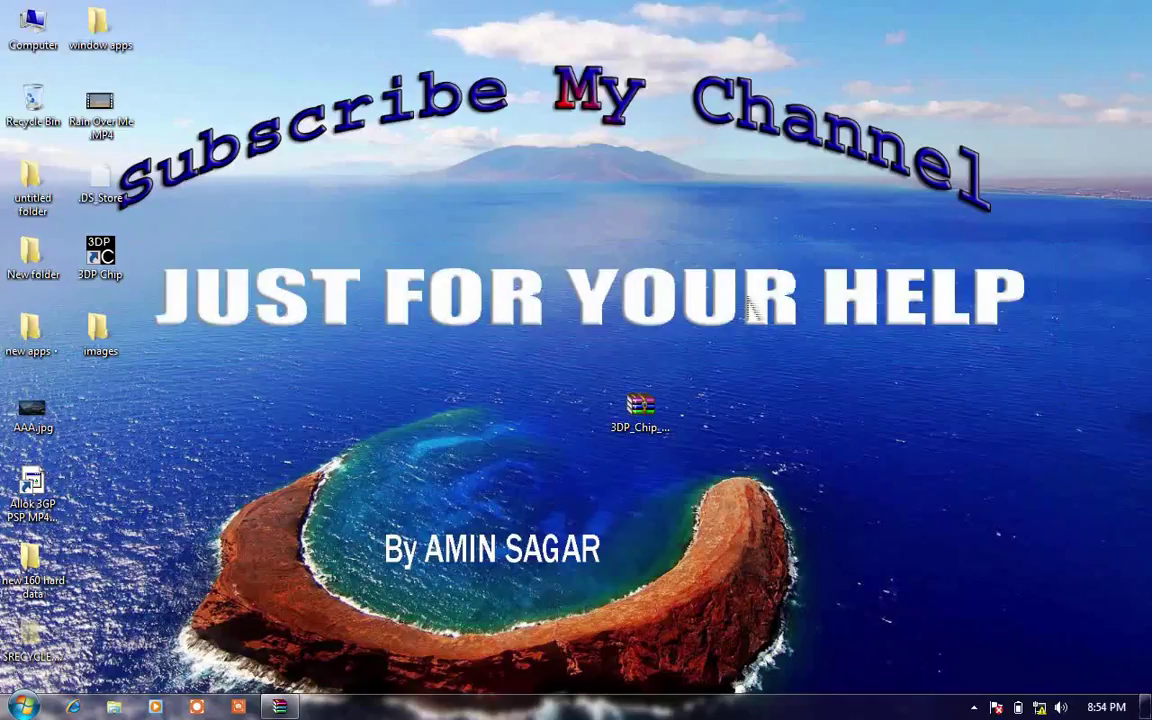